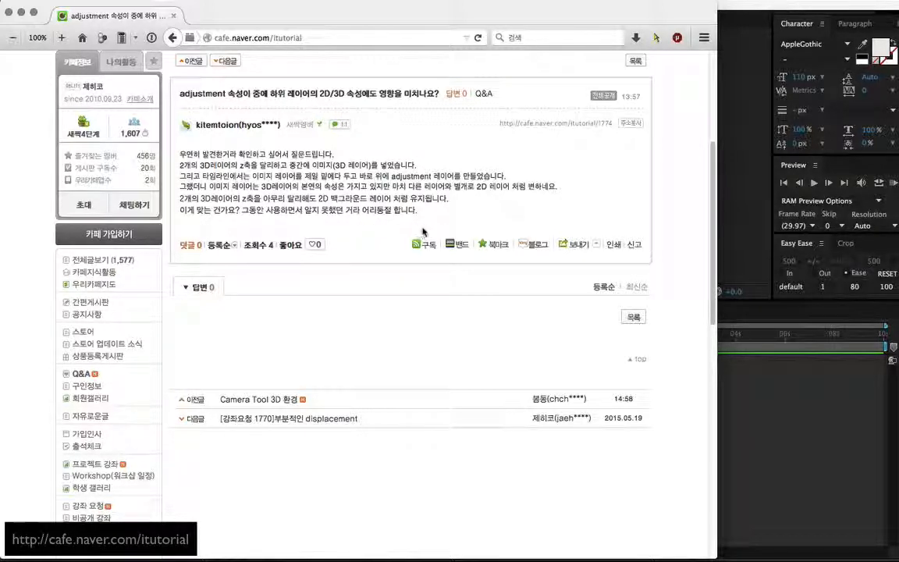
- Switch to After Effects, create green, blue and white full-frame solids in Comp 1, and make all three 3D layers
click(733, 381)
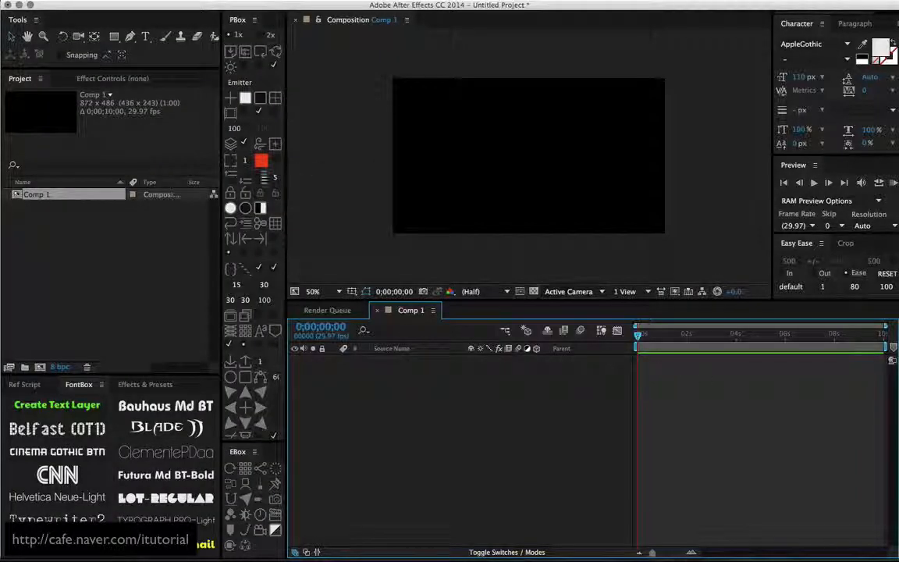
click(246, 98)
click(275, 99)
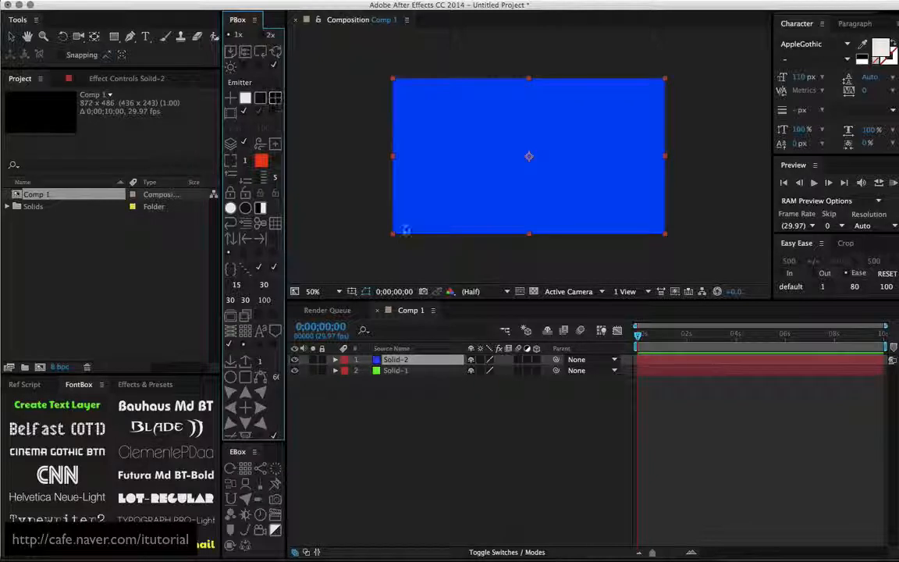
click(245, 99)
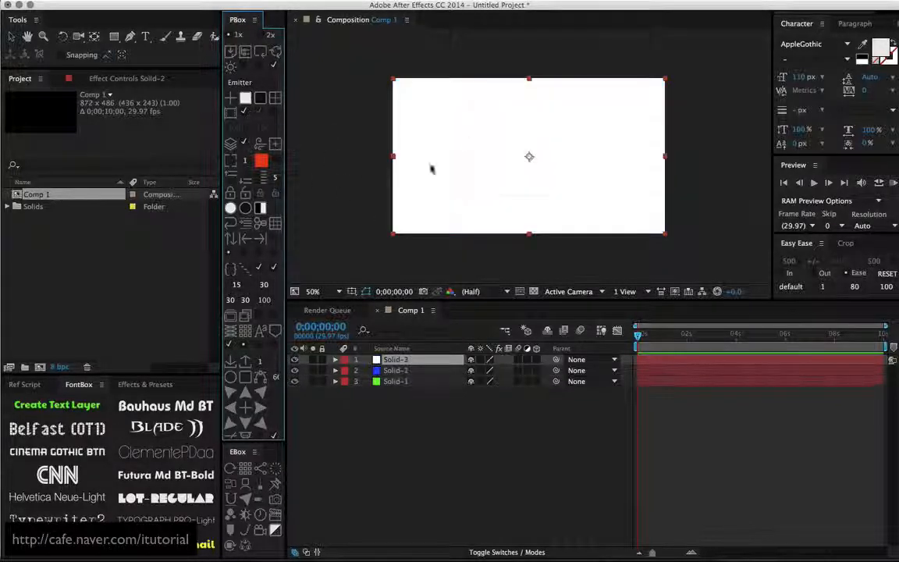
drag(535, 359, 533, 394)
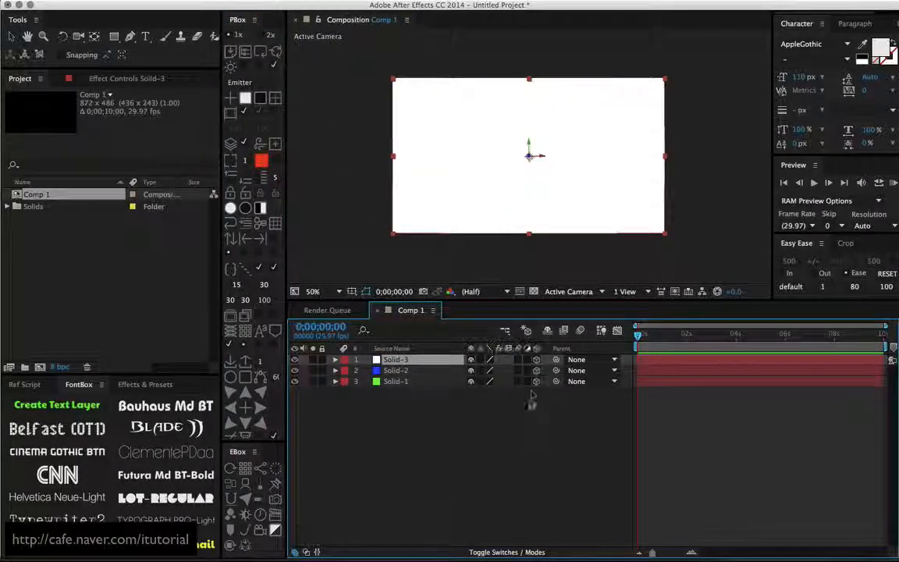
- In Custom View 2, move the blue solid forward and the green solid back along Z, and order the white layer between them
click(600, 291)
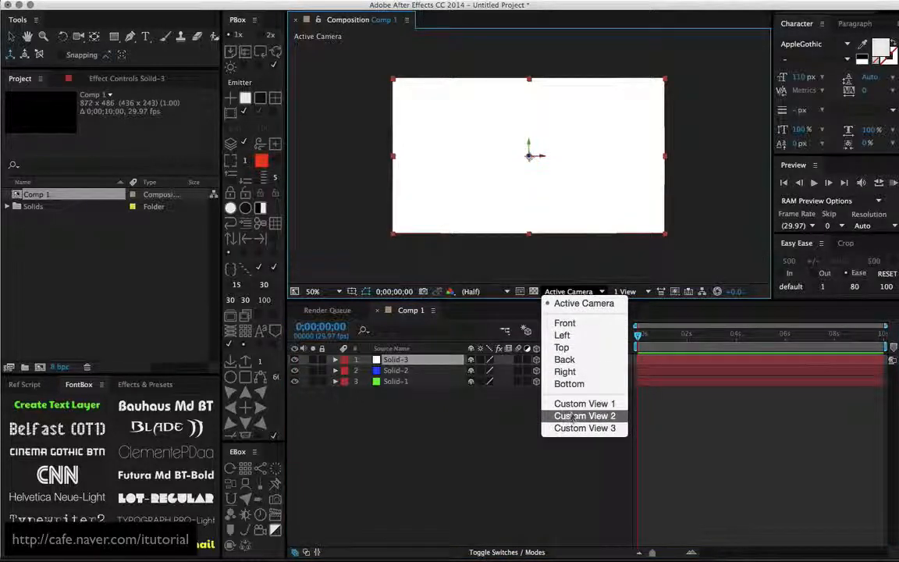
click(582, 415)
key(c)
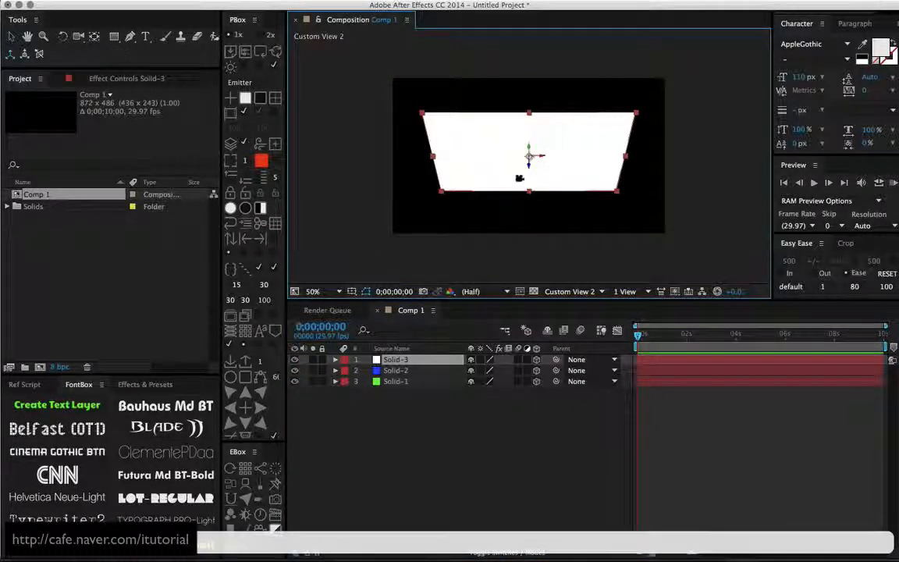
drag(517, 186, 477, 258)
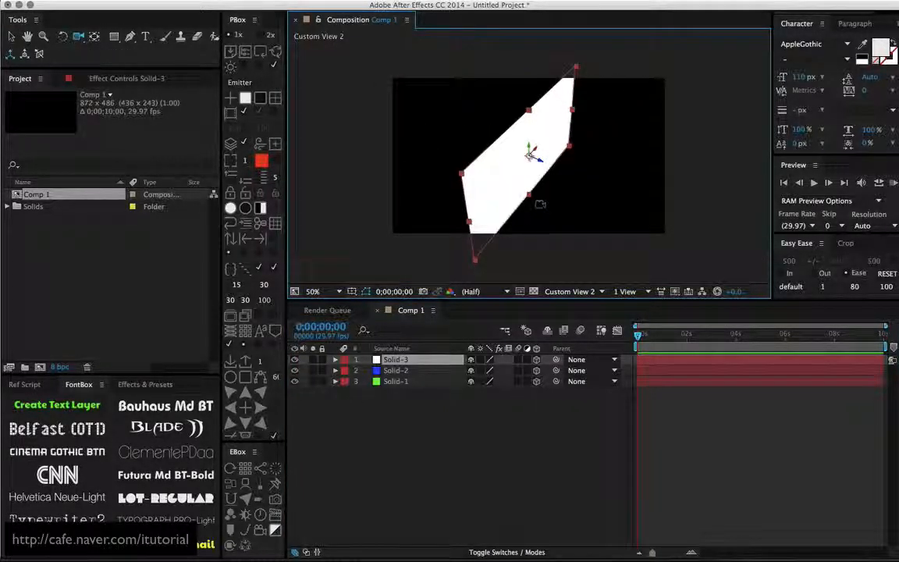
click(366, 370)
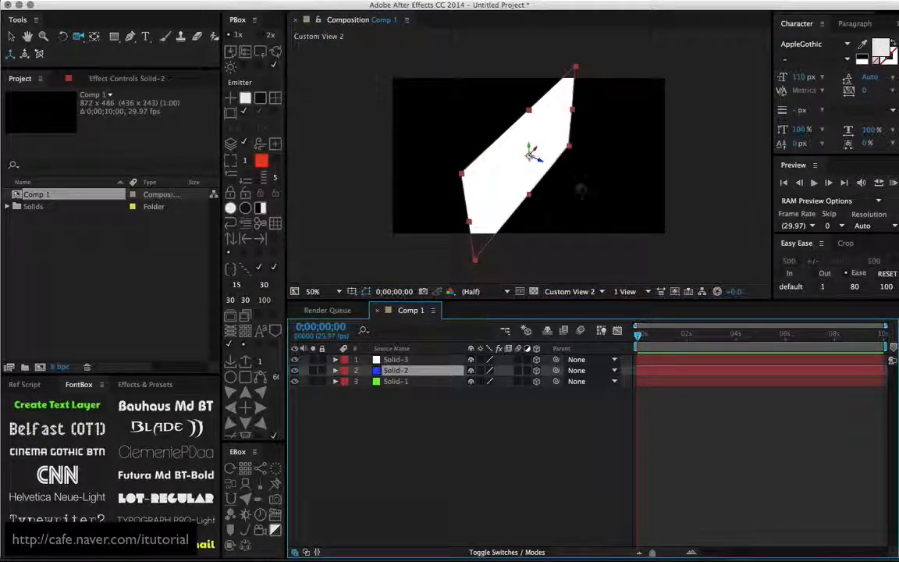
key(v)
drag(538, 164, 634, 209)
click(406, 382)
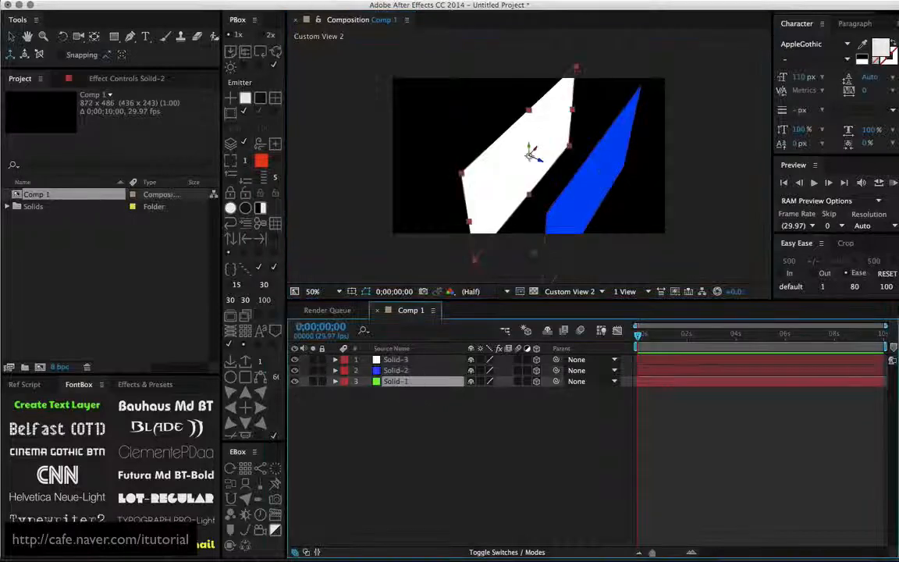
drag(533, 160, 458, 129)
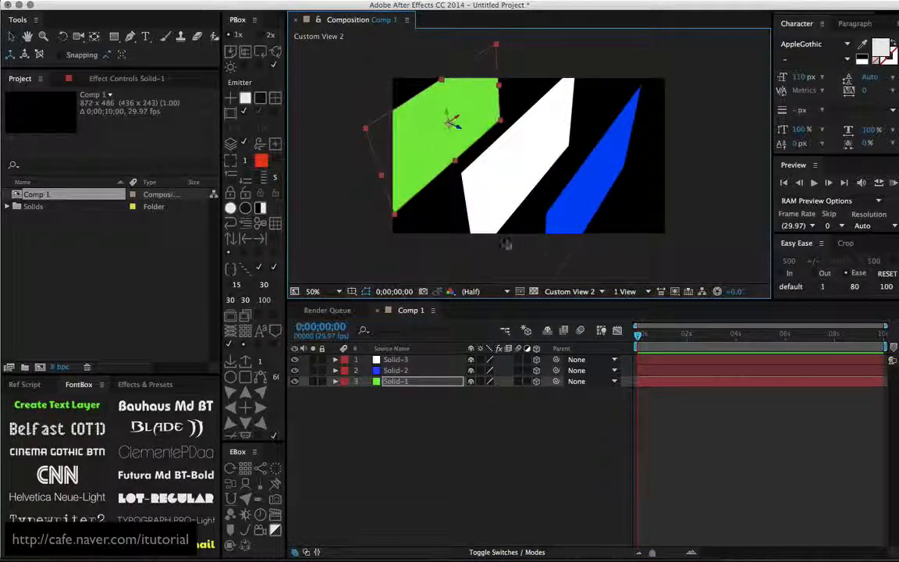
drag(405, 365, 401, 379)
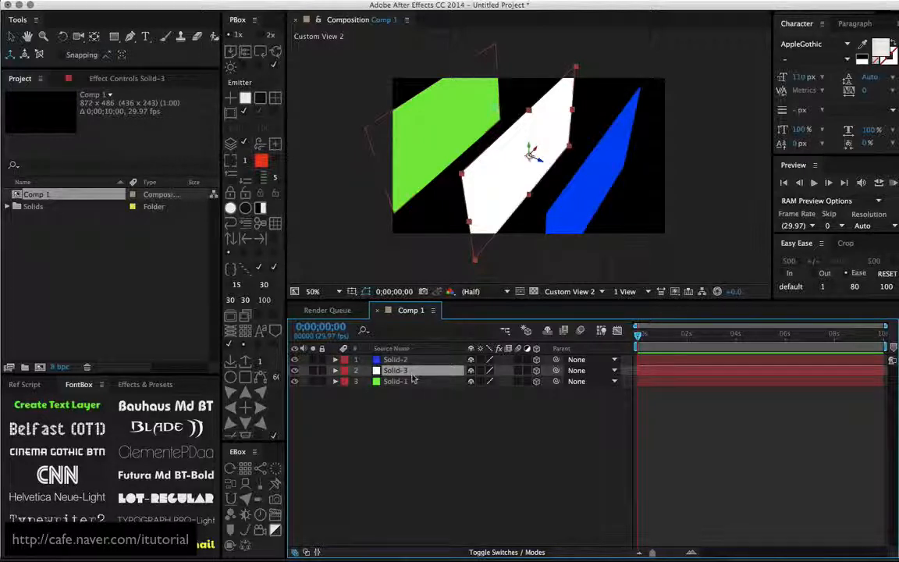
- Add a two-node camera with the 50mm preset to the composition
click(599, 291)
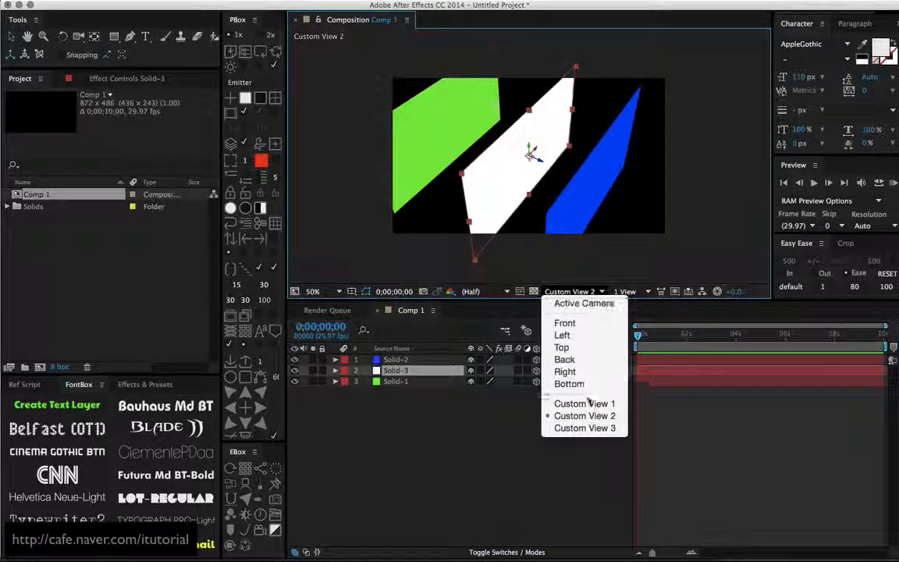
click(336, 170)
click(221, 2)
mouse_move(267, 11)
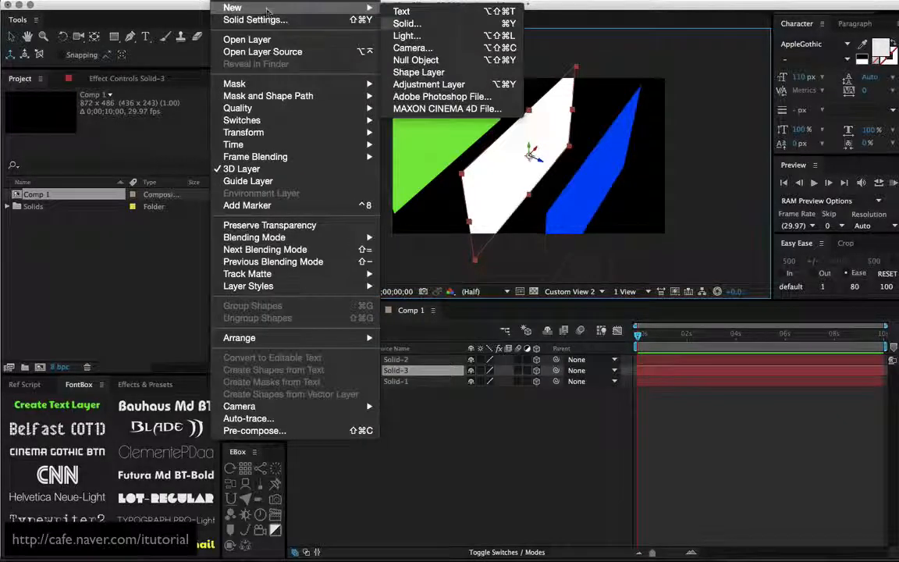
click(412, 48)
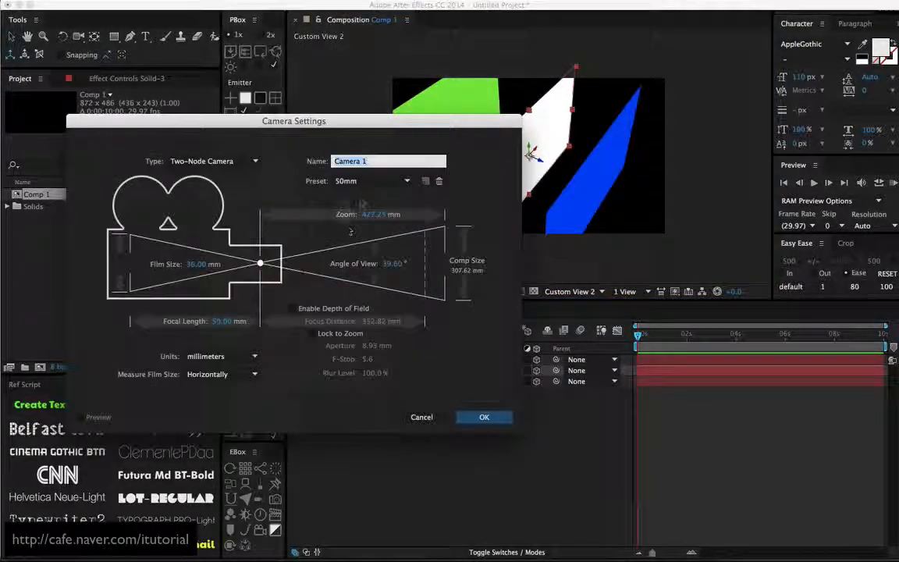
click(484, 416)
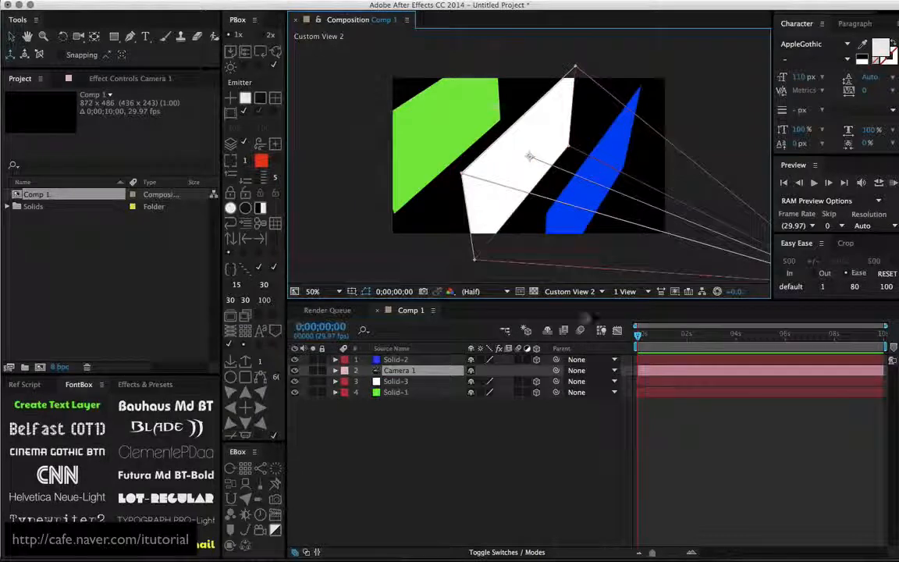
- Switch the composition view to Active Camera and move the camera layer to the top of the layer stack
click(570, 291)
click(574, 359)
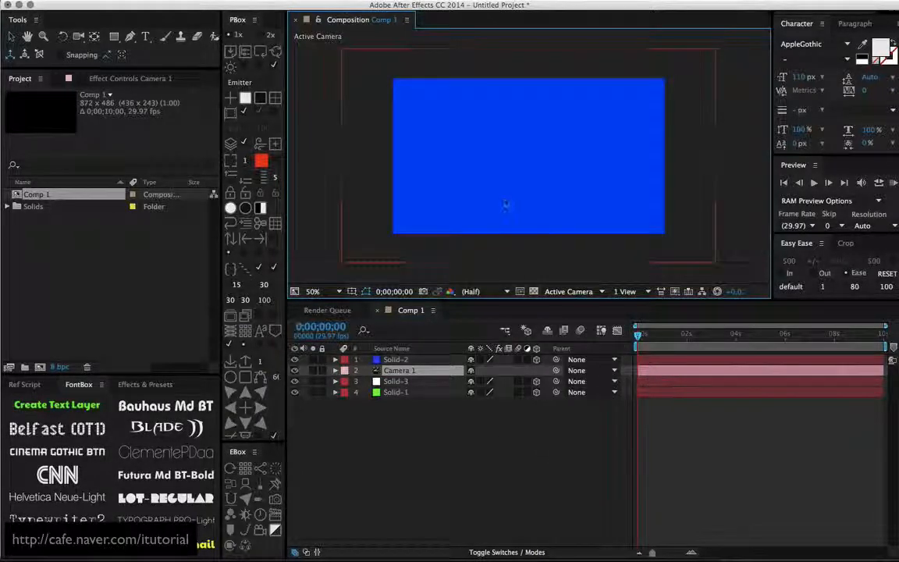
drag(407, 371, 402, 357)
- Push the blue solid and the white solid slightly back from the camera along the Z axis
click(402, 372)
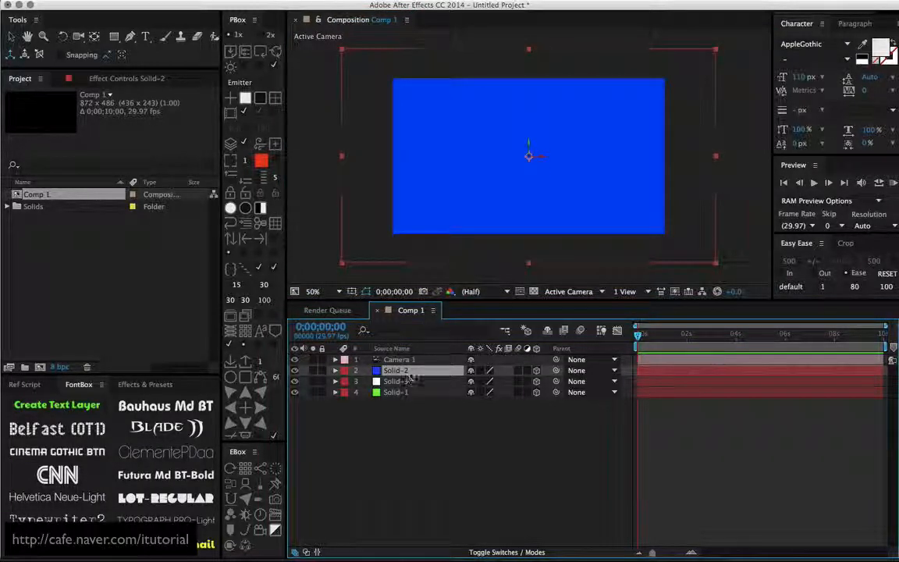
click(530, 156)
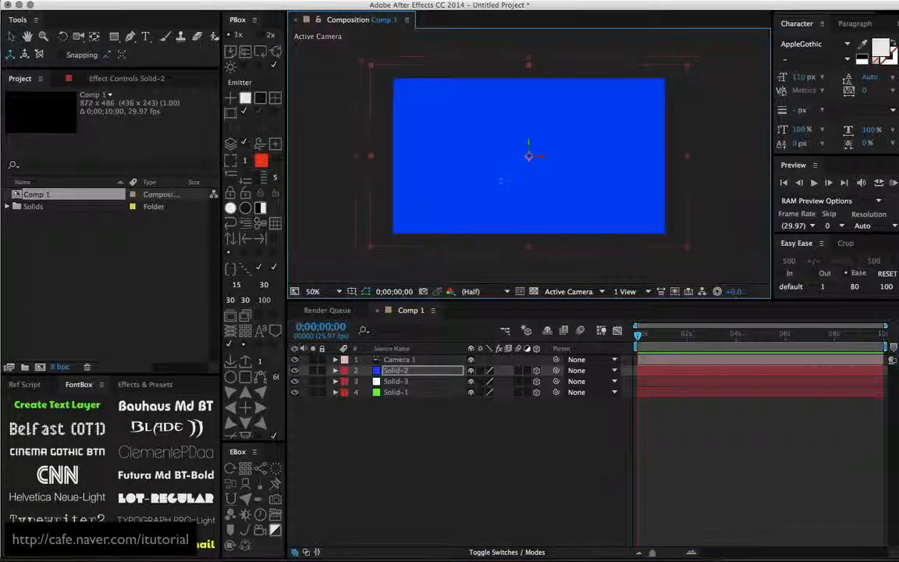
mouse_move(501, 178)
mouse_down()
mouse_move(417, 189)
mouse_move(510, 185)
mouse_up()
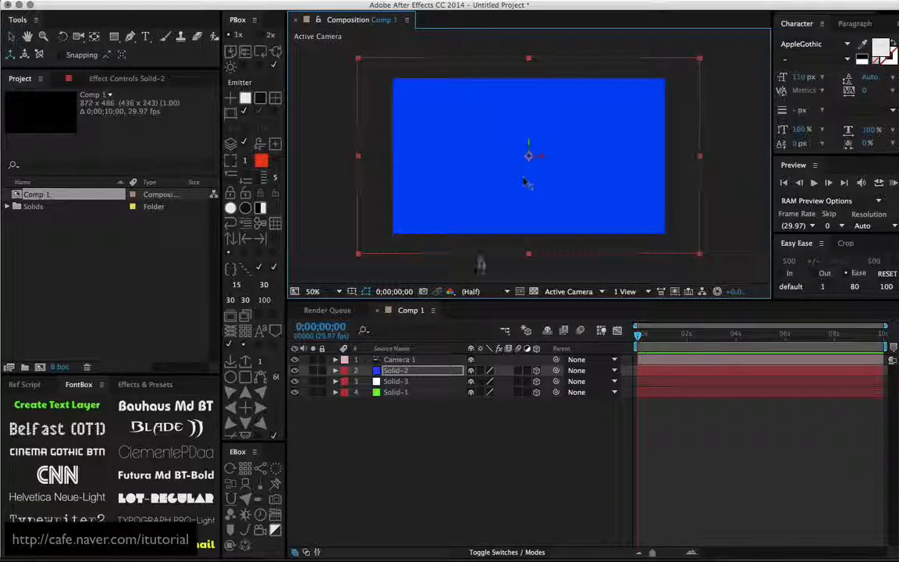
click(409, 383)
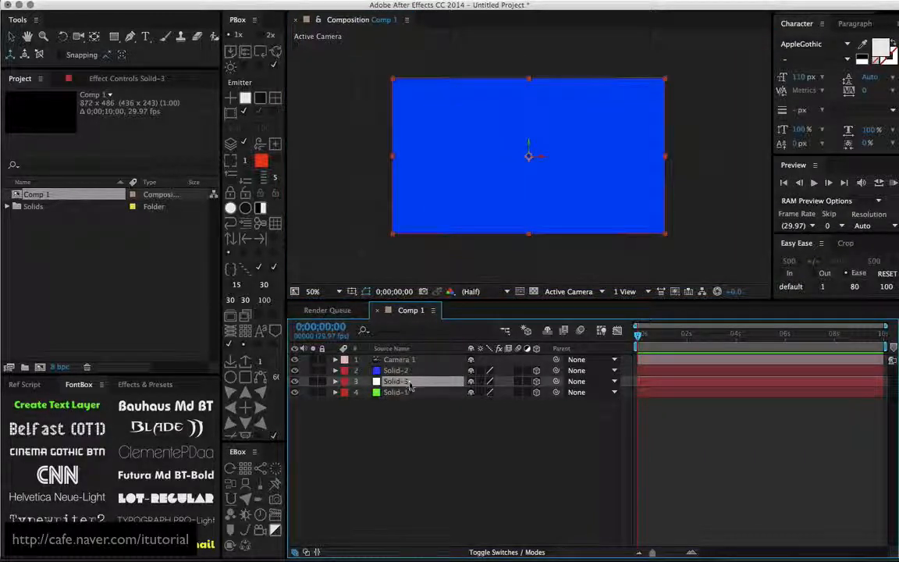
drag(531, 158, 509, 178)
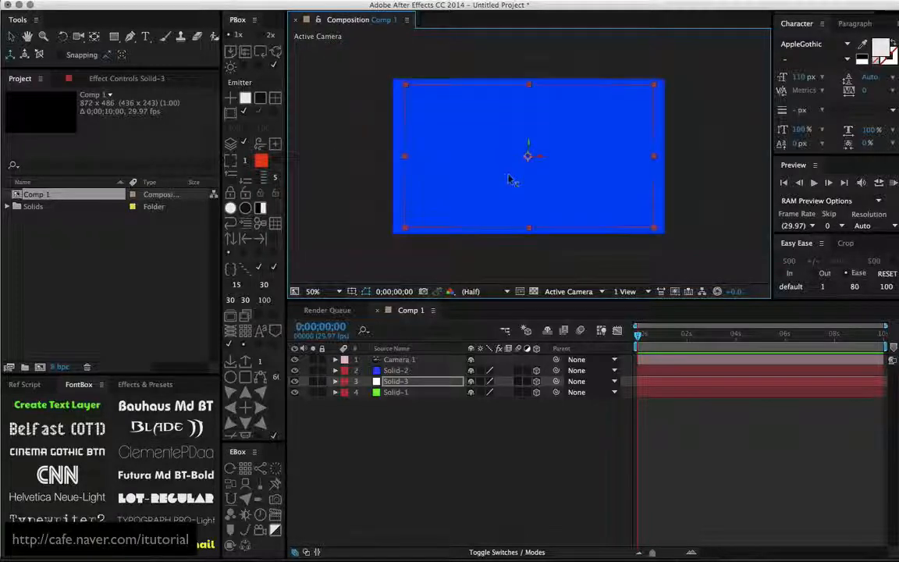
- Check the spacing of the solids in Custom View 1 and return to the Active Camera view
click(590, 289)
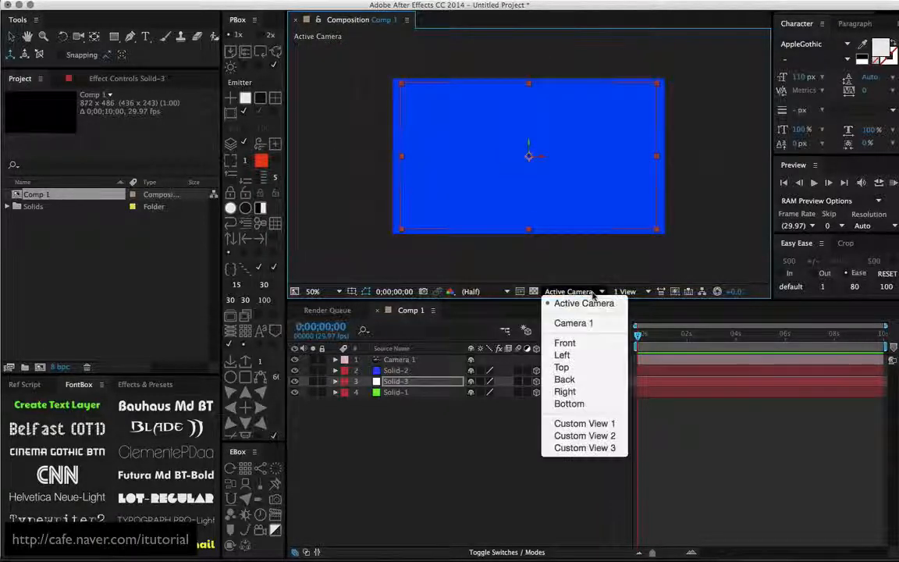
click(562, 421)
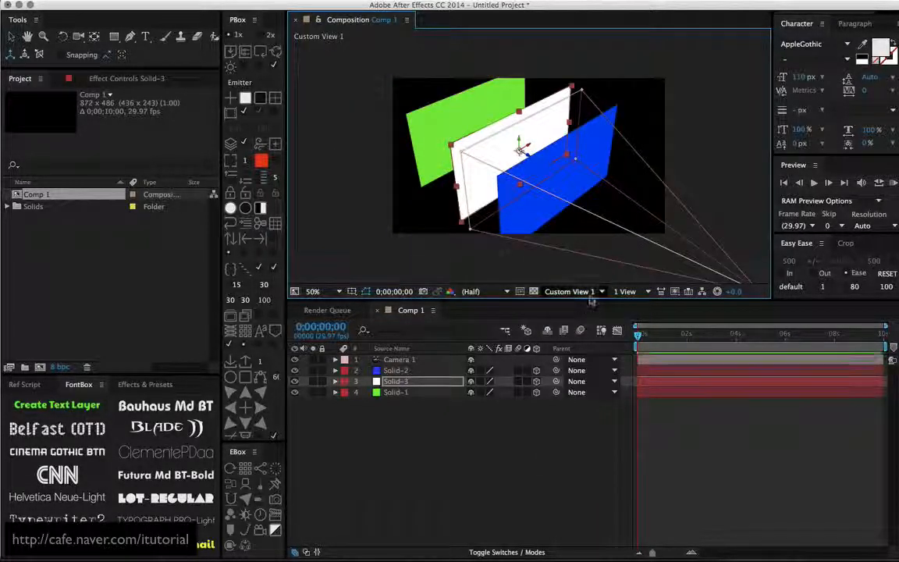
click(573, 291)
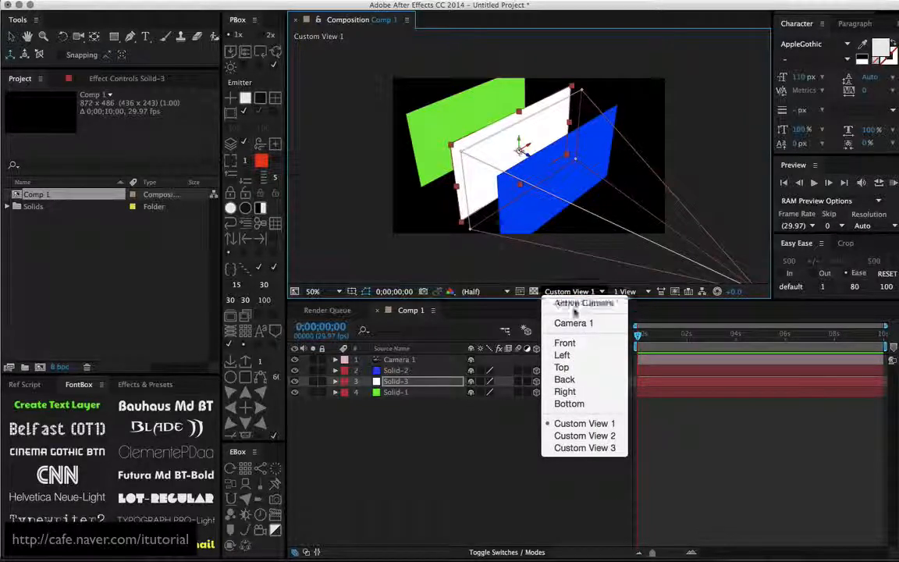
click(584, 303)
- Add an adjustment layer directly above the blue solid, below the camera layer
click(398, 381)
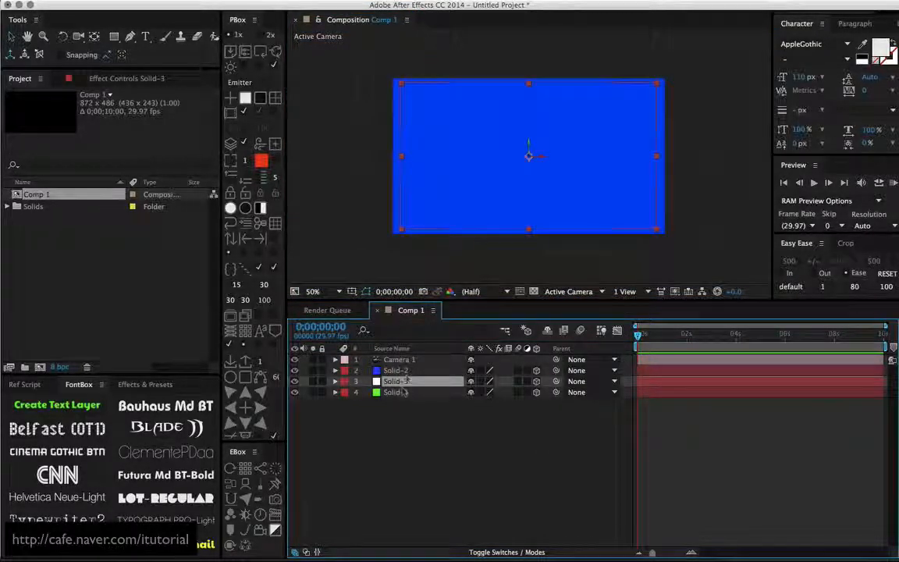
click(405, 371)
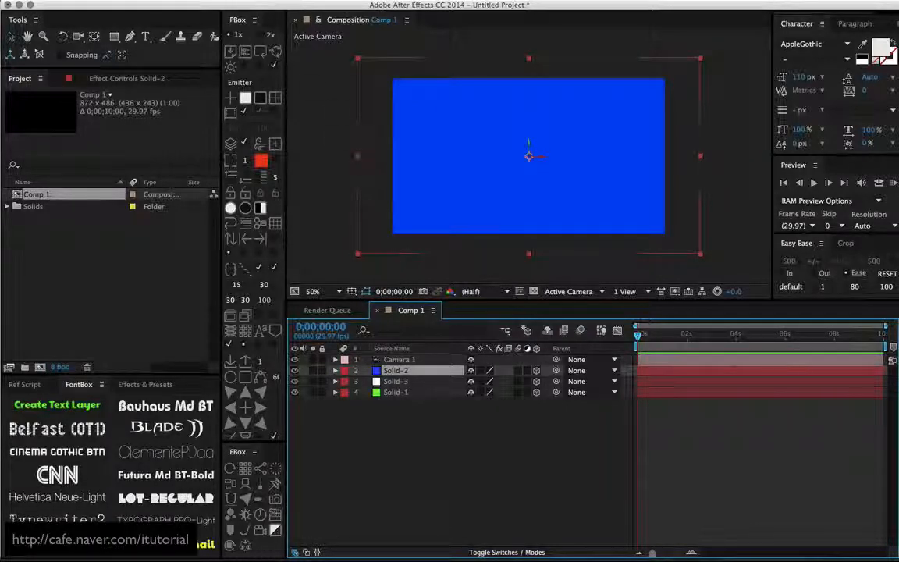
click(226, 0)
mouse_move(234, 7)
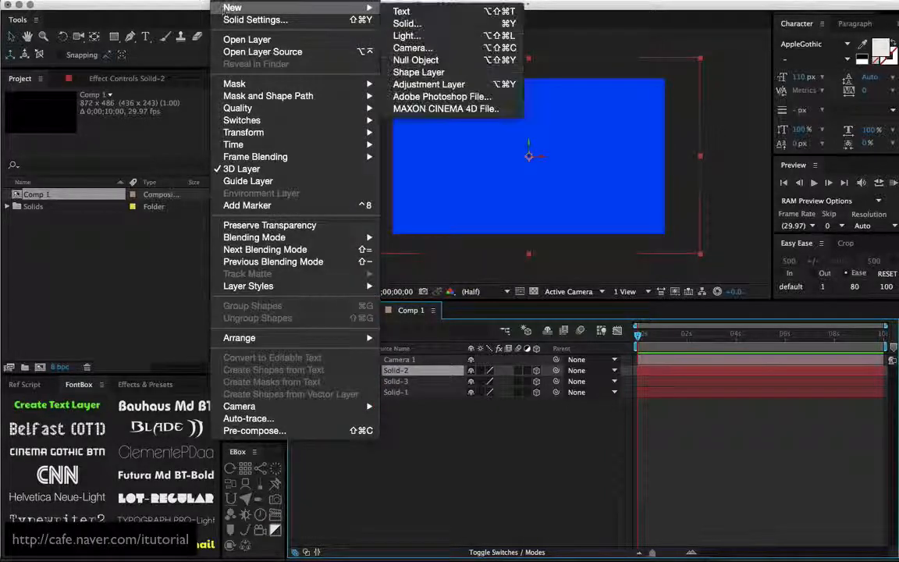
click(430, 85)
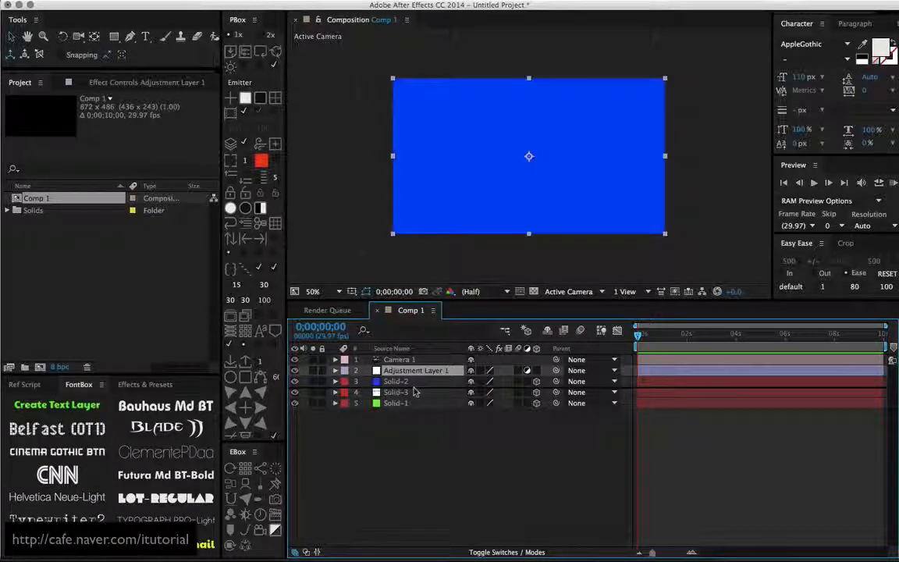
- Move the adjustment layer down to the bottom of the layer stack and back up to directly below the camera
key(super+bracketleft)
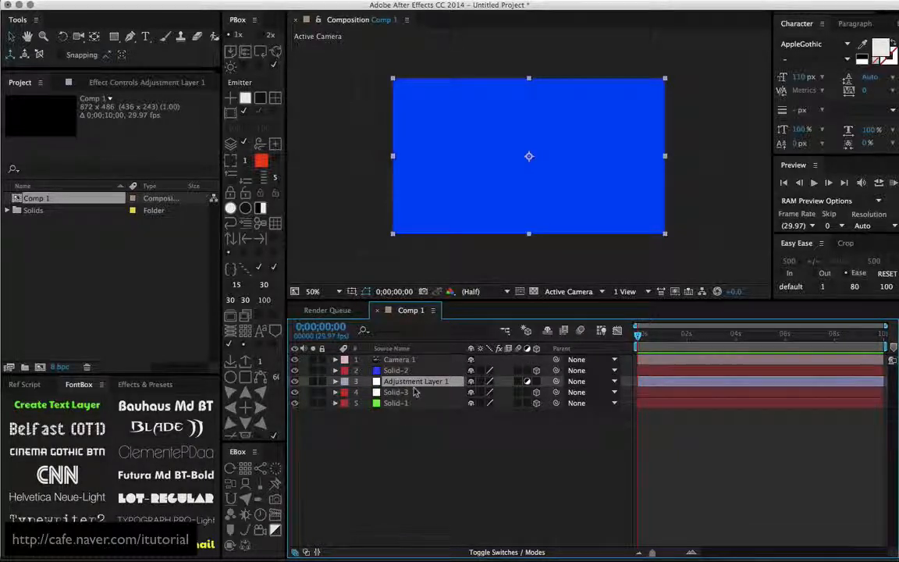
key(super+bracketleft)
key(super+bracketleft)
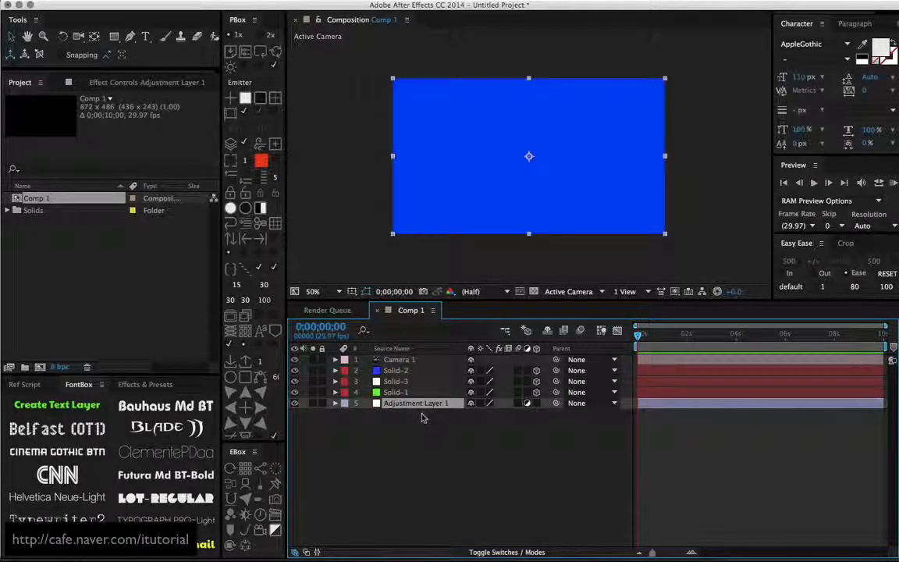
key(super+bracketright)
key(super+bracketright)
key(super+bracketright)
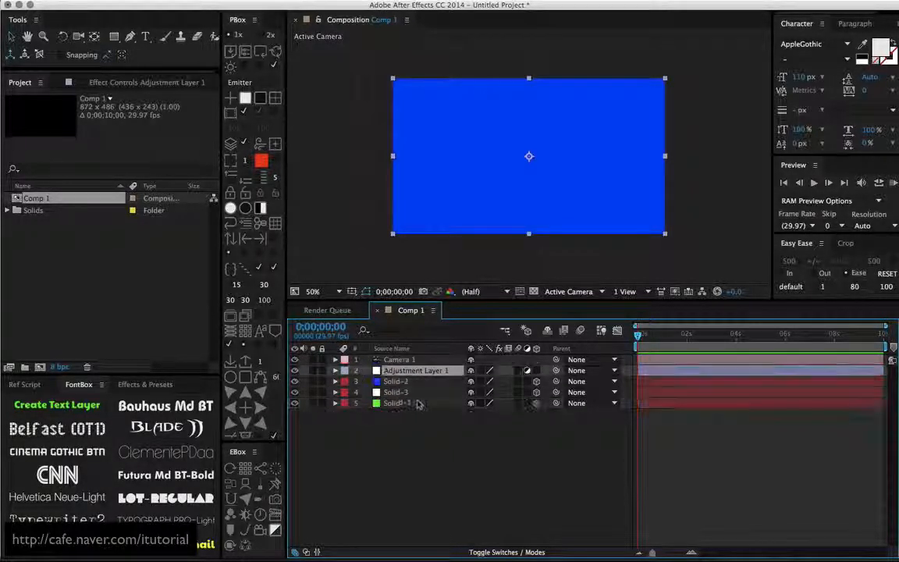
- Hide the adjustment layer and move the blue solid below the white solid in the layer stack
click(294, 371)
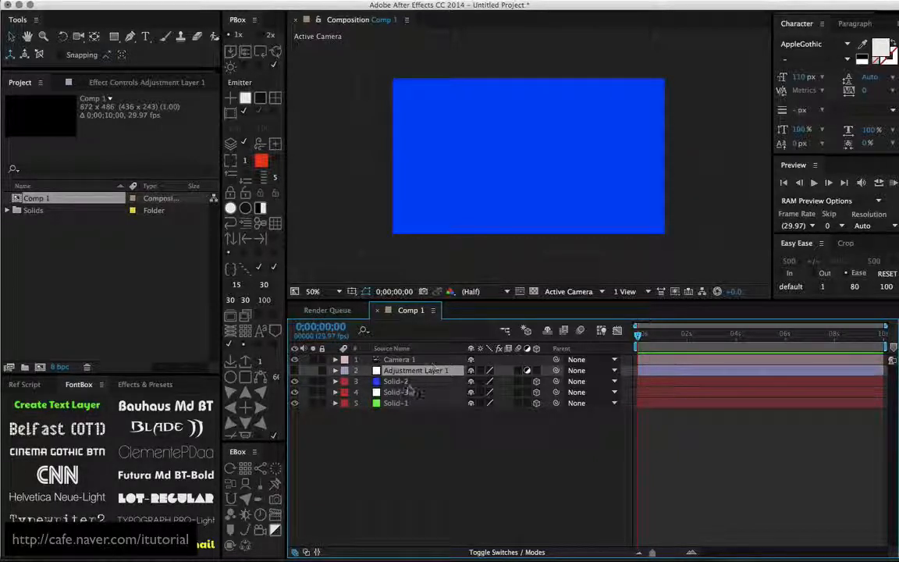
click(401, 381)
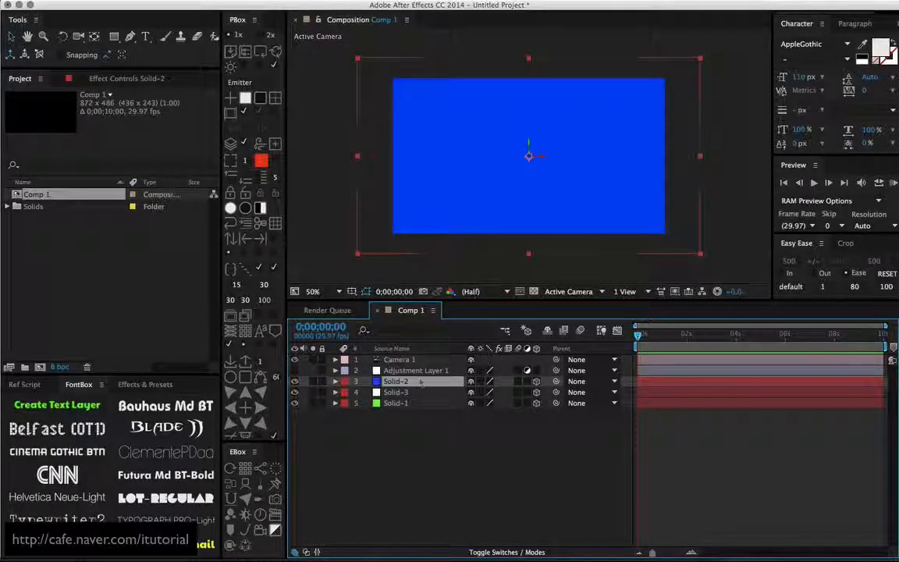
drag(412, 384, 413, 397)
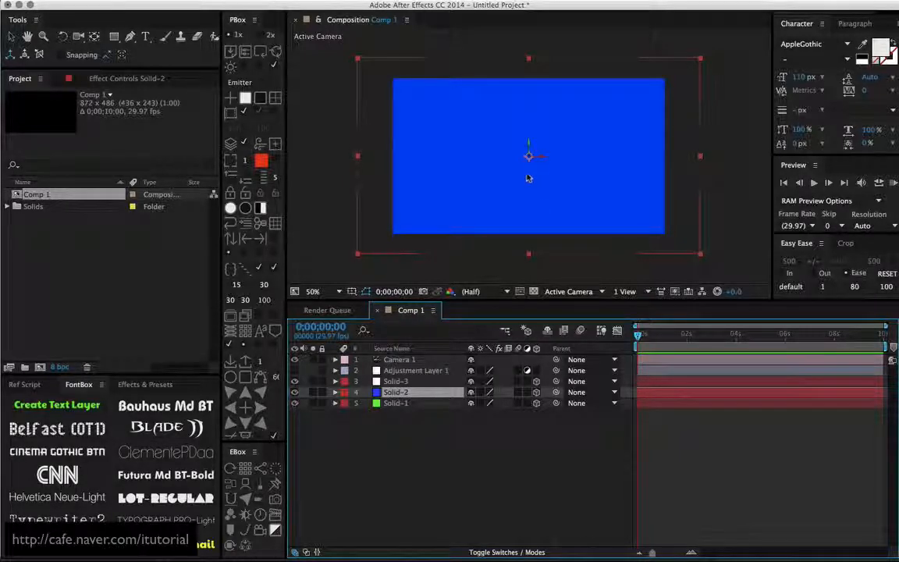
- Examine the depth order of the three solids in Custom View 1, and return to the Active Camera view
click(572, 292)
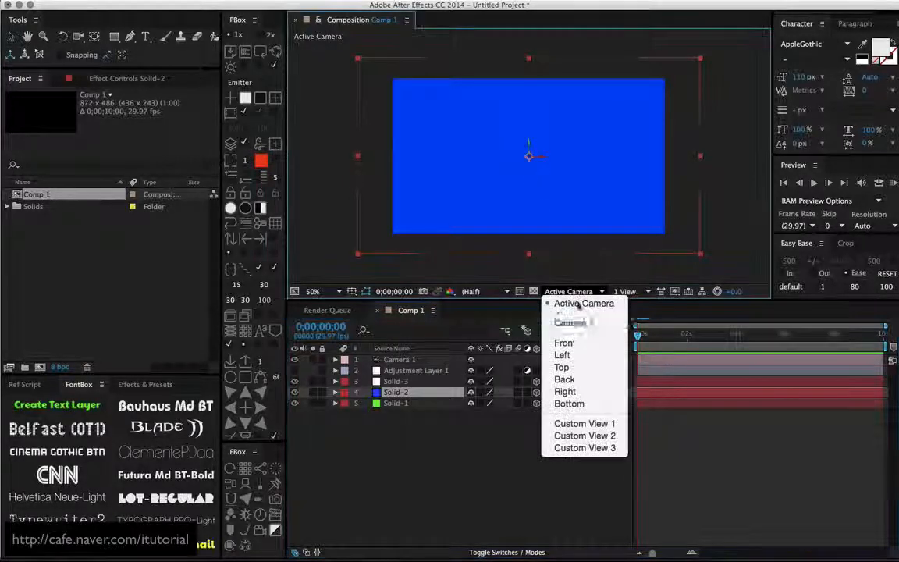
click(556, 423)
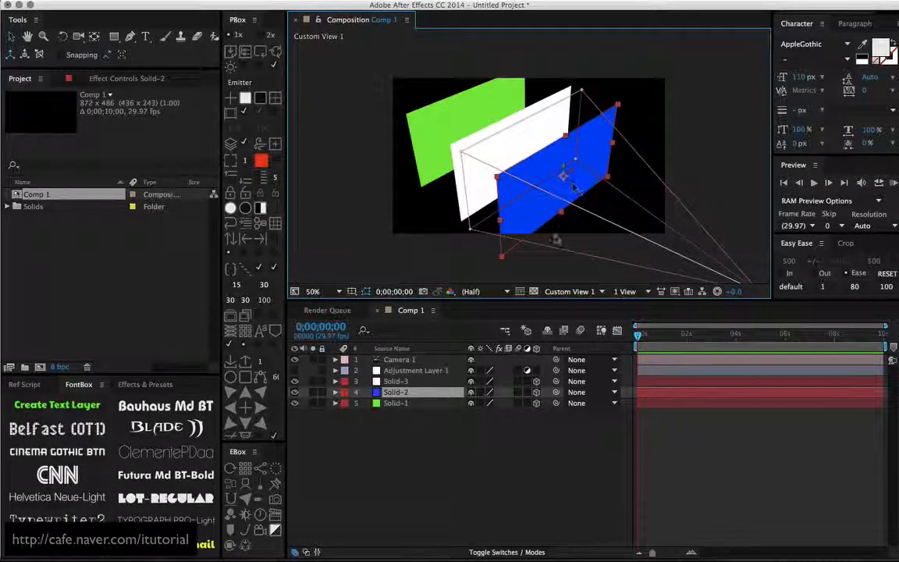
click(569, 291)
click(538, 273)
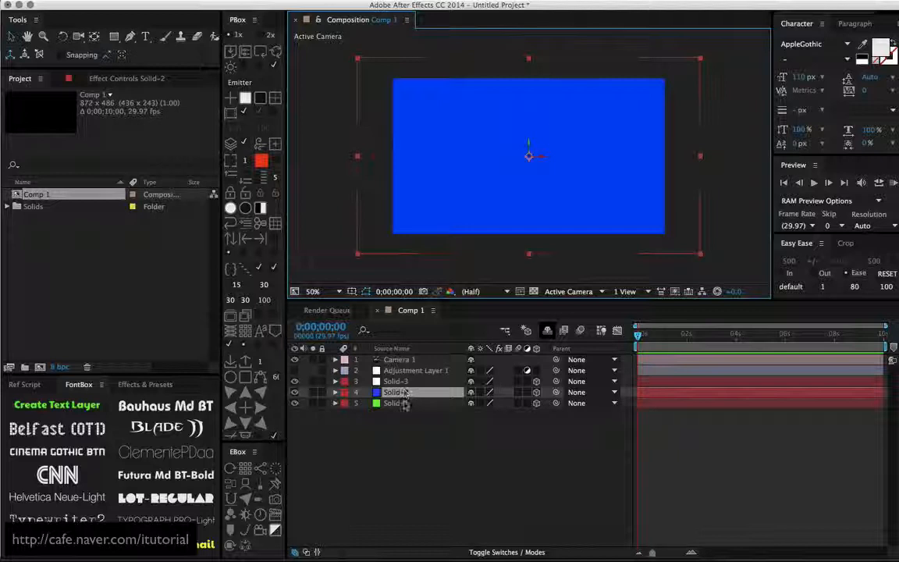
- Place the visible adjustment layer between the white and blue solids and compare Custom View 1 with the Active Camera view
click(398, 373)
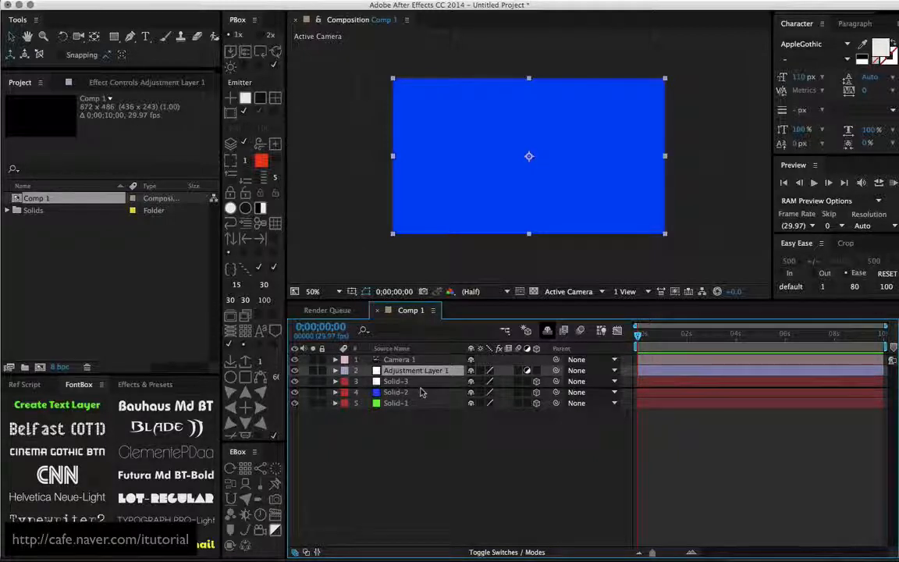
key(ctrl+bracketleft)
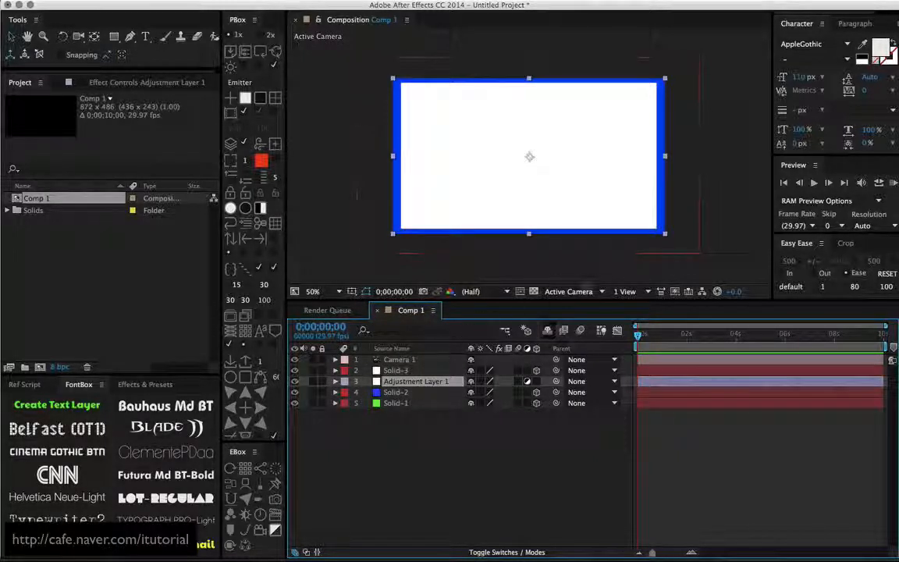
click(597, 291)
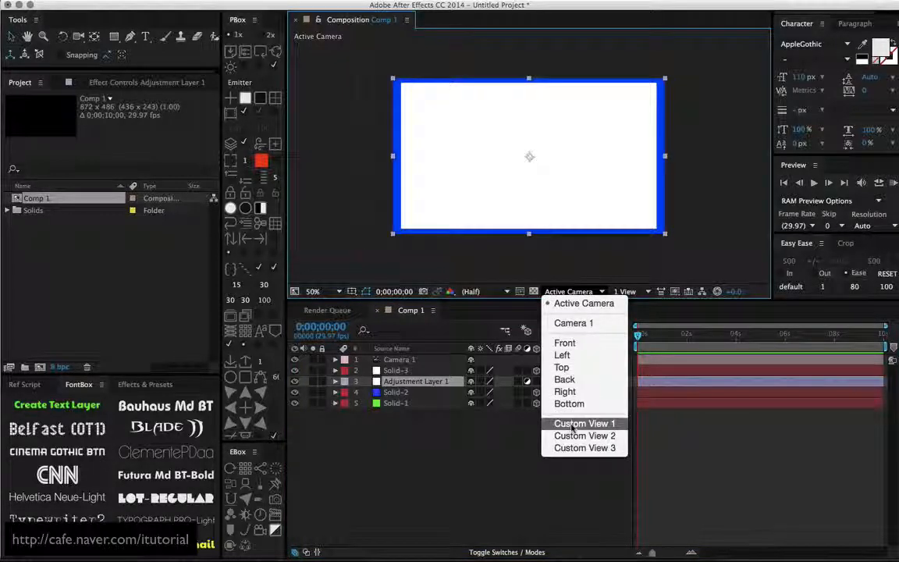
click(558, 423)
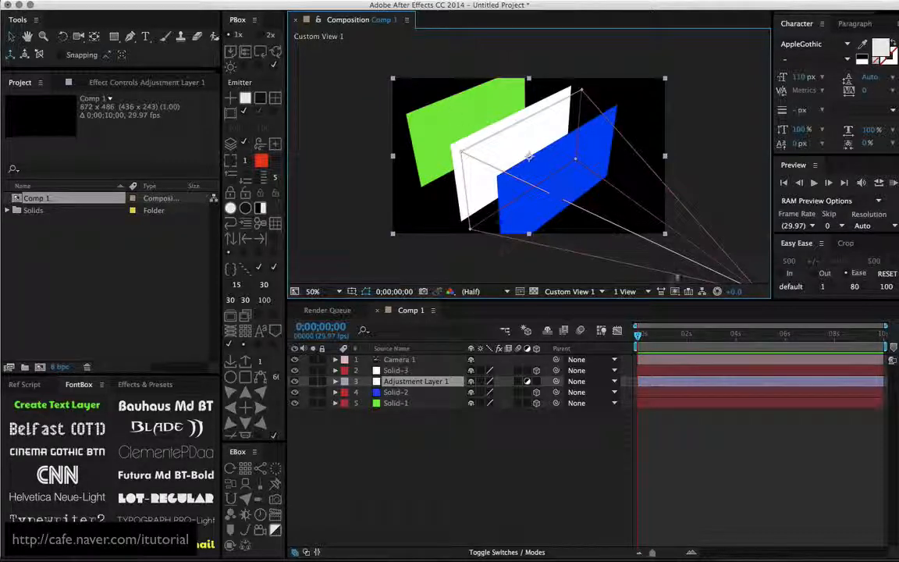
click(574, 291)
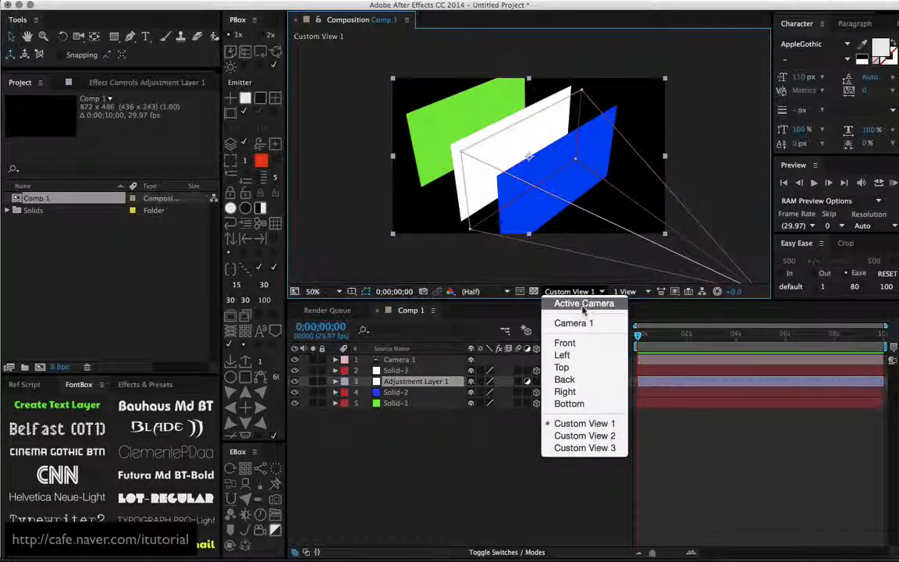
click(579, 303)
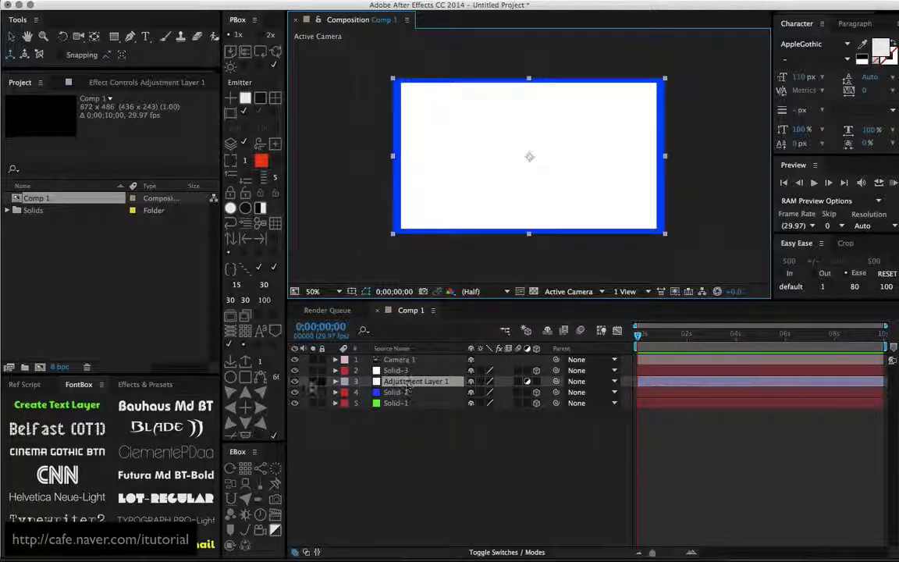
- Delete the adjustment layer and try reordering the white and blue solids in the layer stack
click(295, 381)
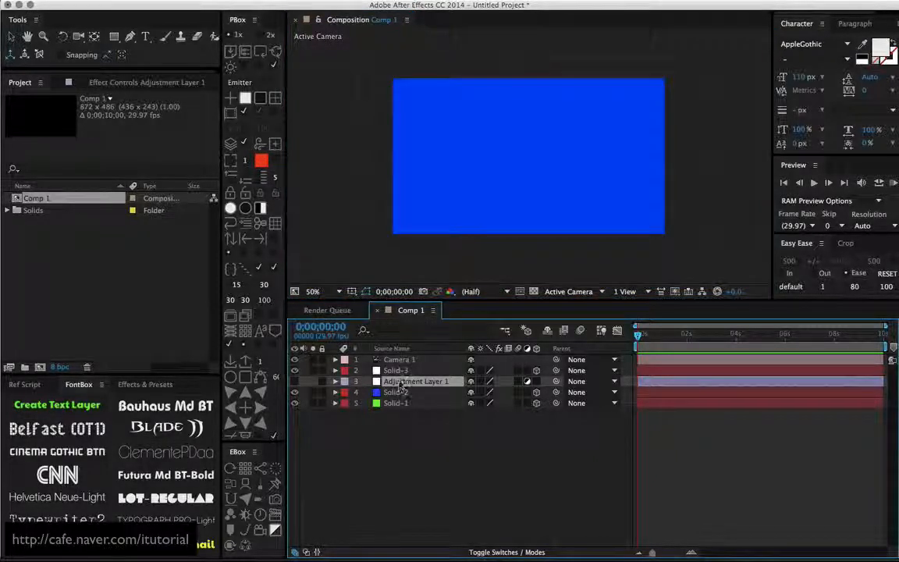
key(Delete)
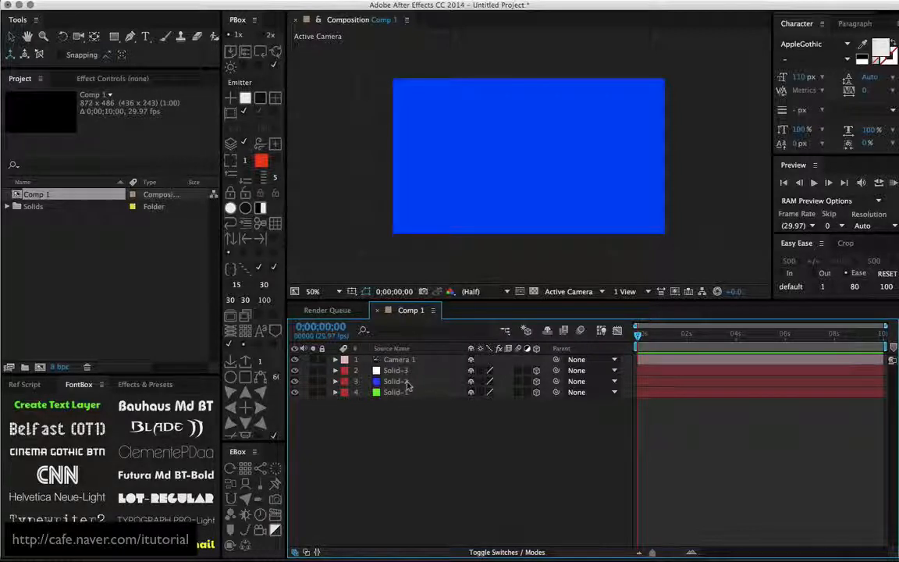
drag(402, 373, 422, 384)
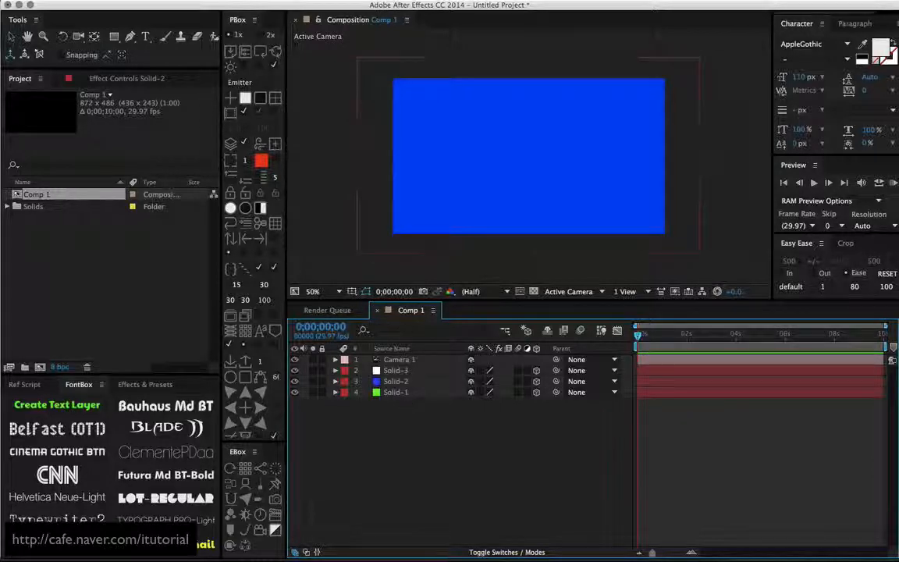
- Add a new adjustment layer and place it between the white and blue solids in the layer stack
click(234, 2)
mouse_move(232, 7)
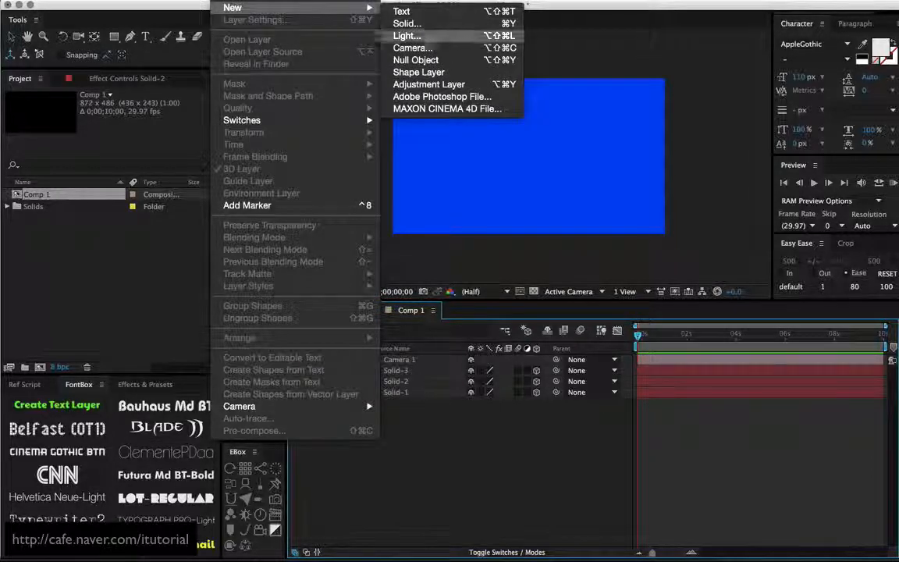
click(421, 85)
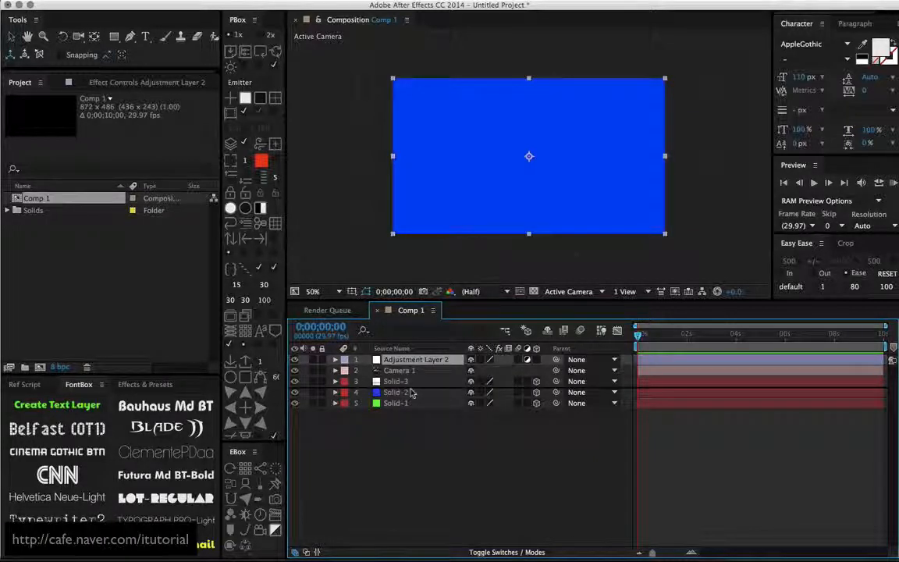
drag(411, 390, 411, 390)
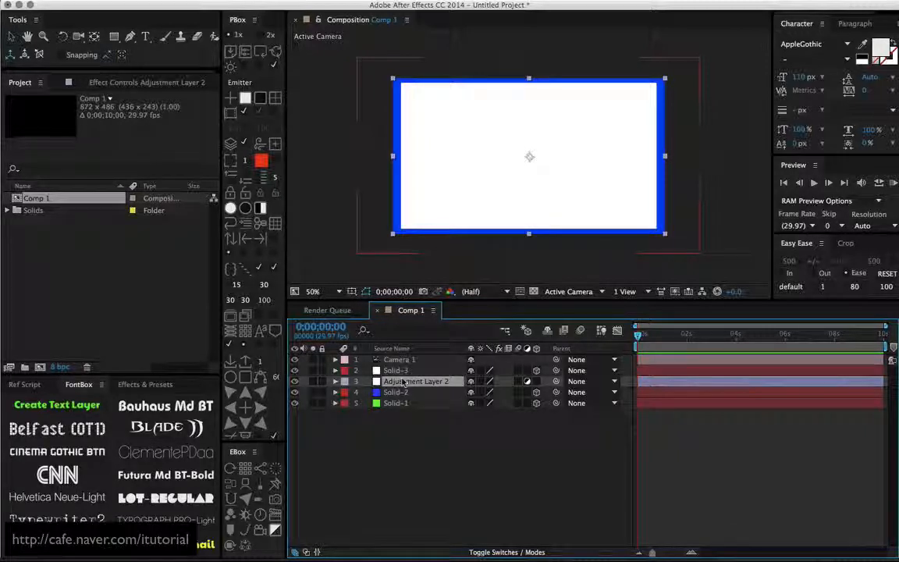
- Delete all three solids and the adjustment layer, keeping only the camera in the composition
click(409, 370)
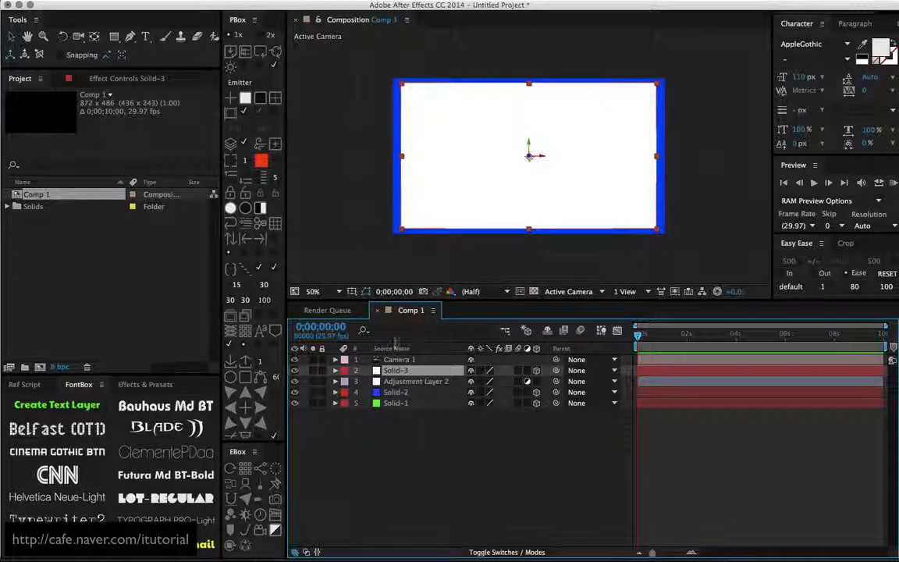
shift+click(411, 403)
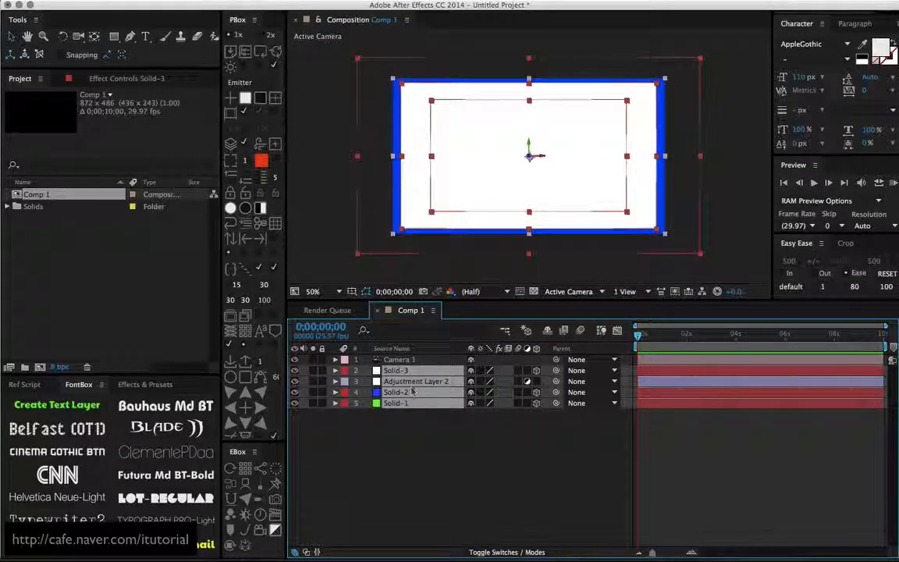
key(Delete)
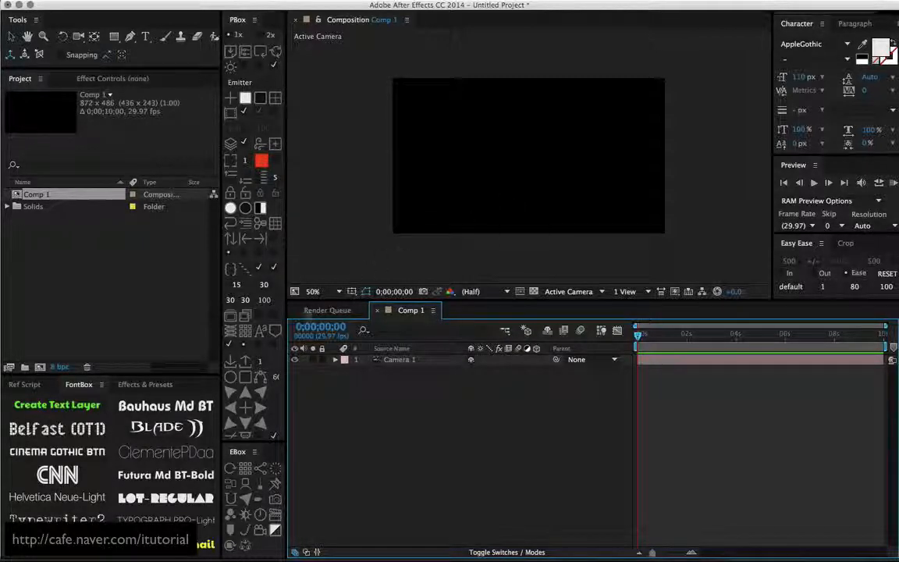
- Create a "Write Text" text layer set in Futura Md BT Bold at 96 px
click(57, 404)
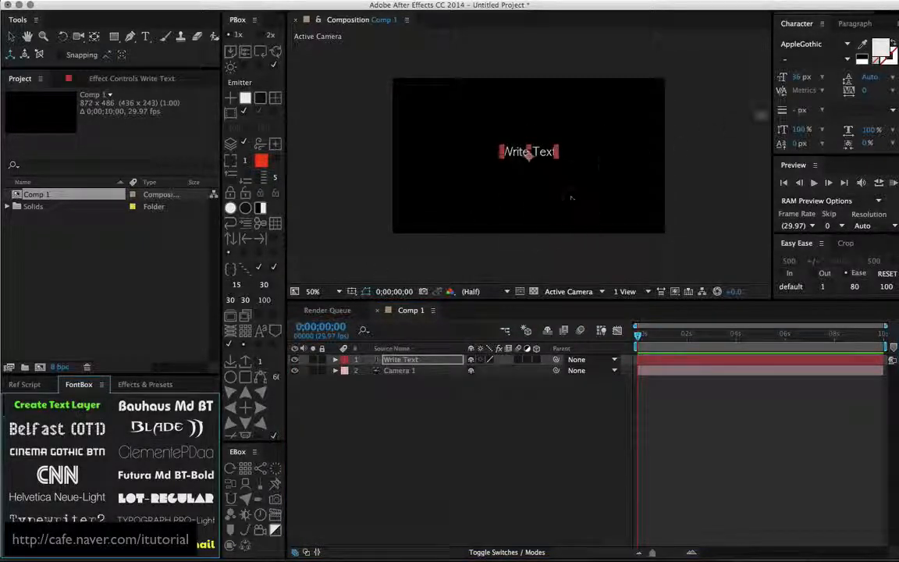
click(797, 79)
key(shift+Up)
key(shift+Up)
key(shift+Up)
key(shift+Up)
key(shift+Up)
key(shift+Up)
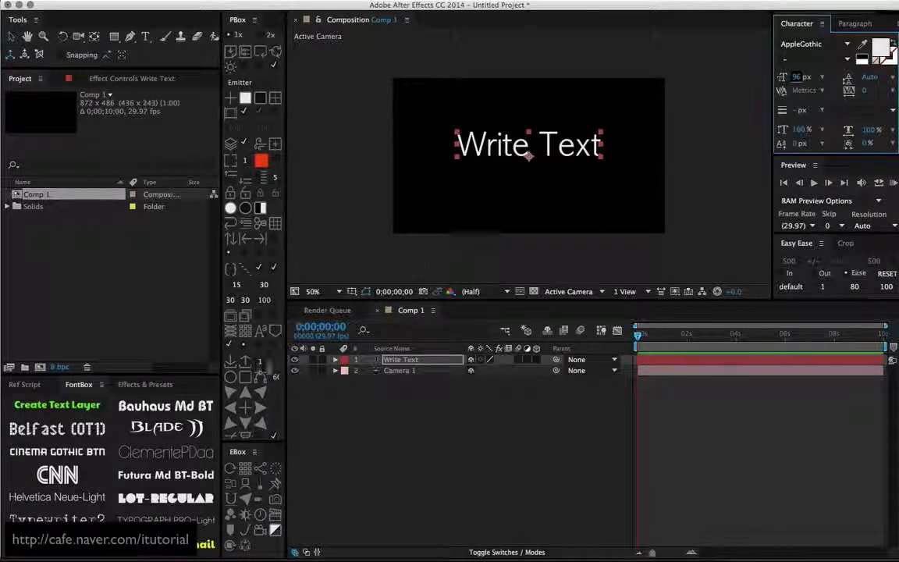
click(166, 475)
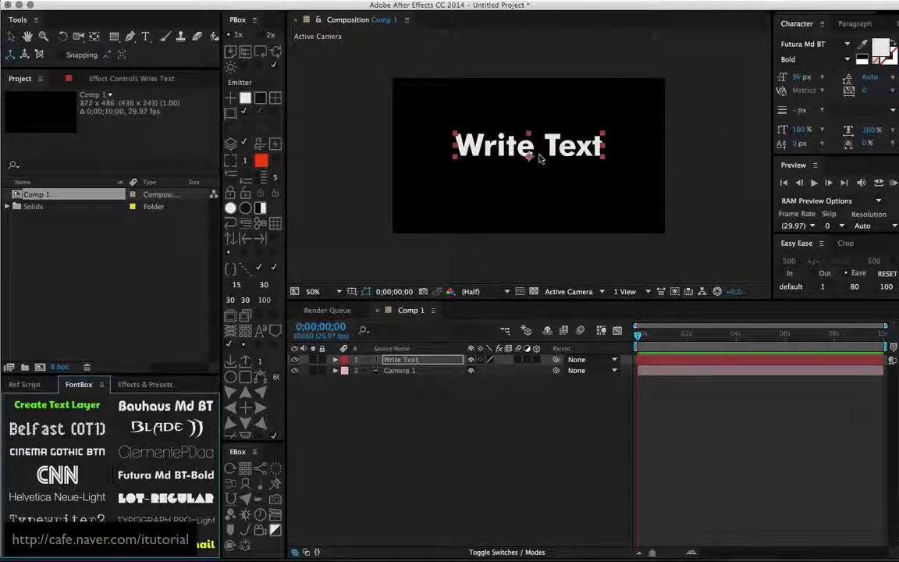
- Move the camera layer above the text layer in the layer stack and clear the selection
click(405, 371)
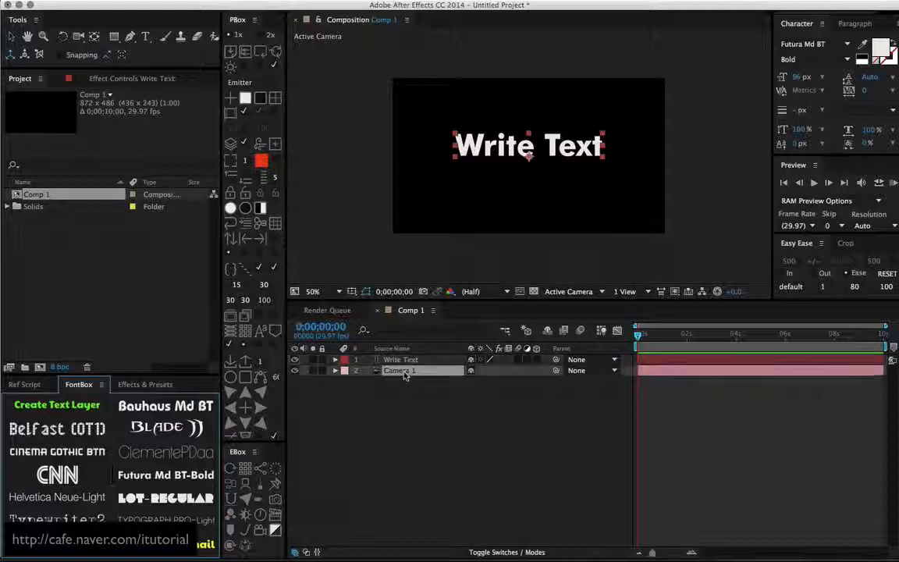
drag(406, 361, 406, 358)
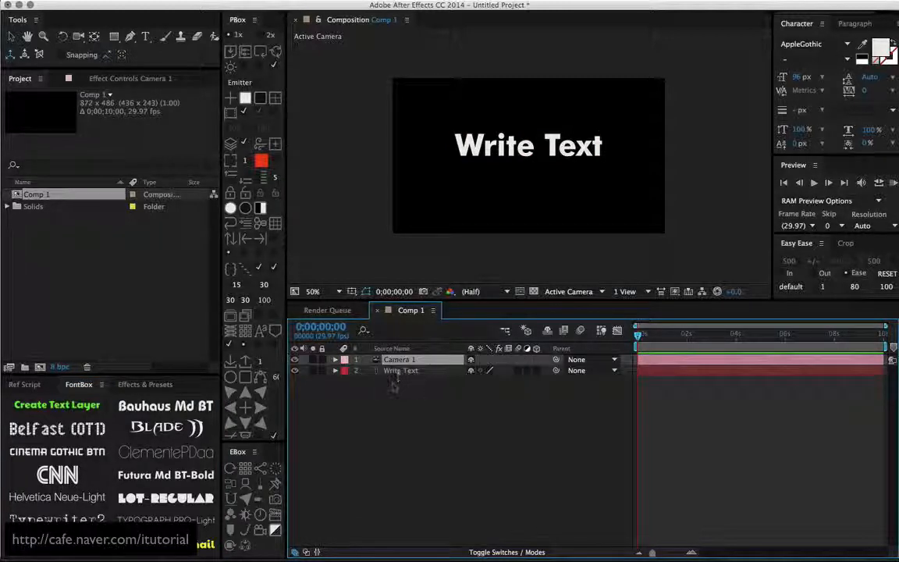
click(400, 384)
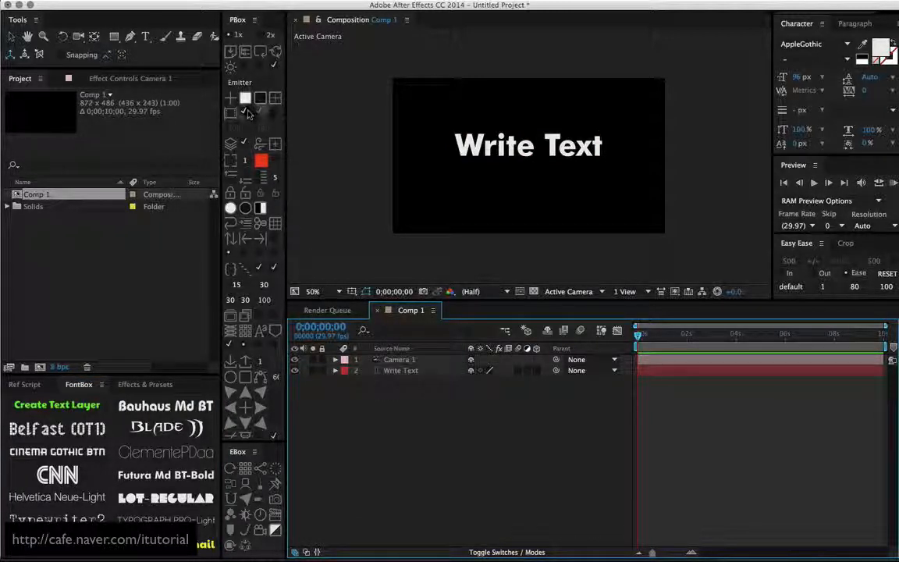
- Add a green solid beneath the text layer and make both the text and the solid 3D layers
click(246, 99)
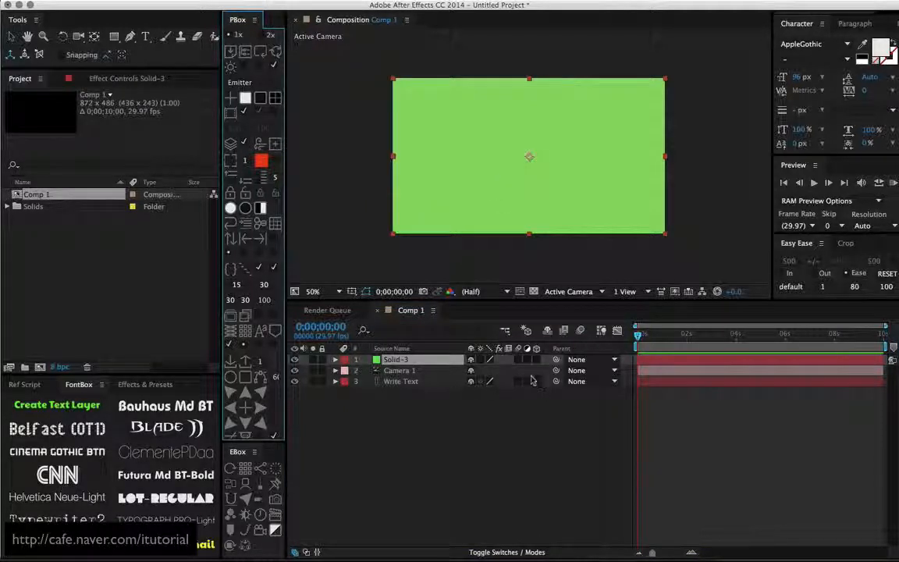
drag(395, 359, 468, 391)
drag(536, 382, 536, 371)
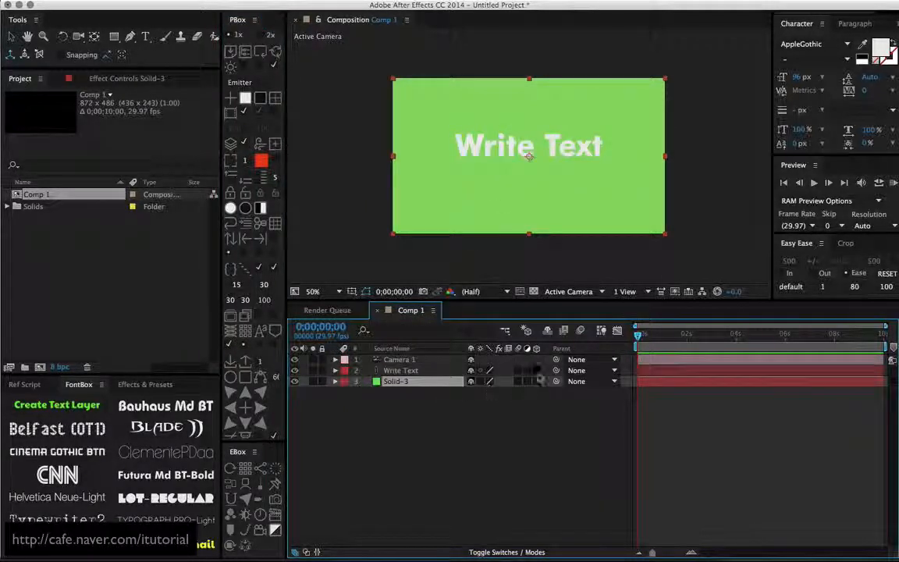
click(468, 394)
- Lay the green solid flat as a floor by setting its X orientation to 270°
click(413, 382)
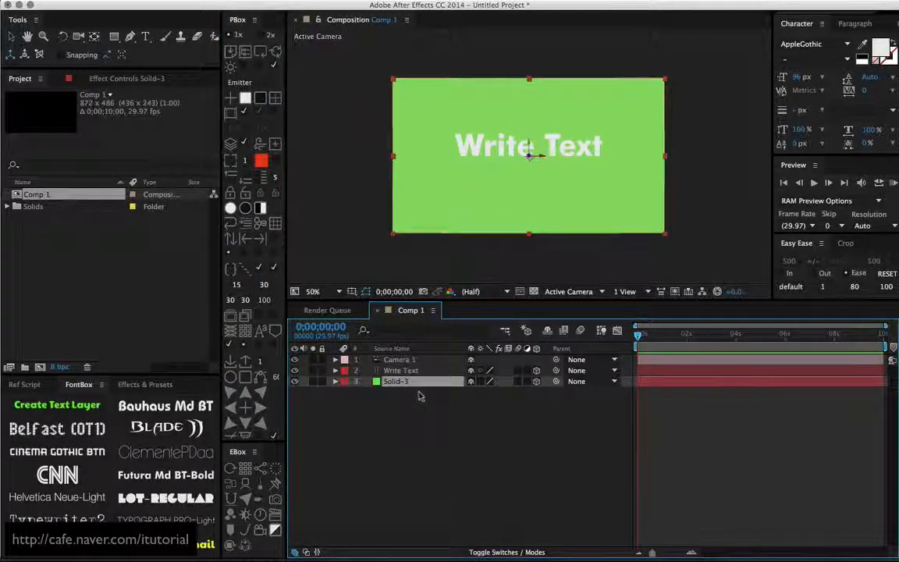
key(r)
drag(472, 392, 458, 404)
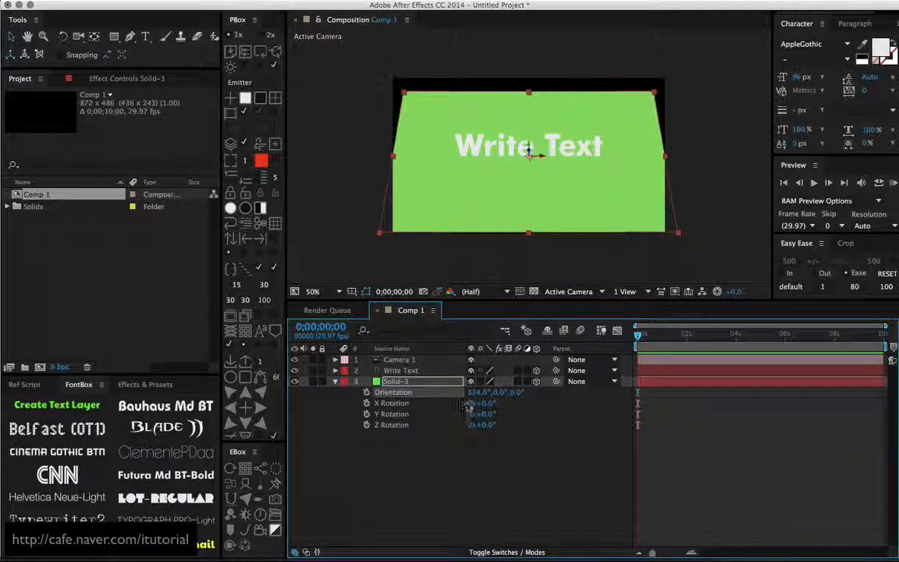
click(477, 392)
text(270)
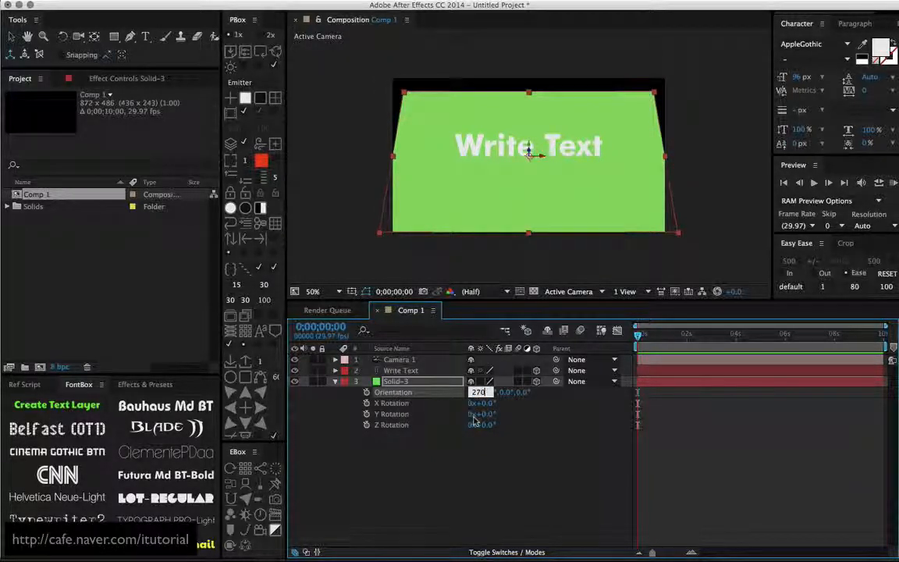
key(Return)
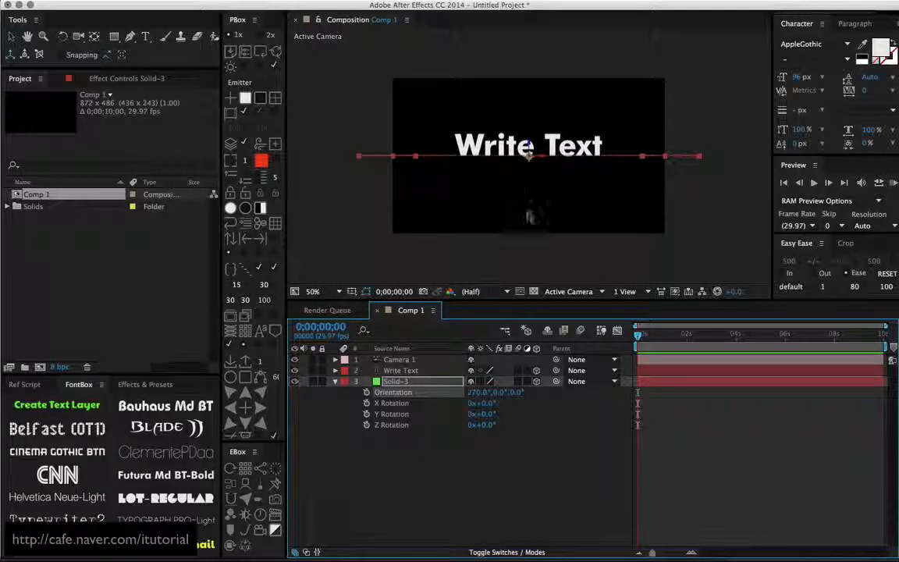
- Orbit the camera to an angled view from above the text and the green floor
key(c)
drag(538, 185, 457, 201)
key(v)
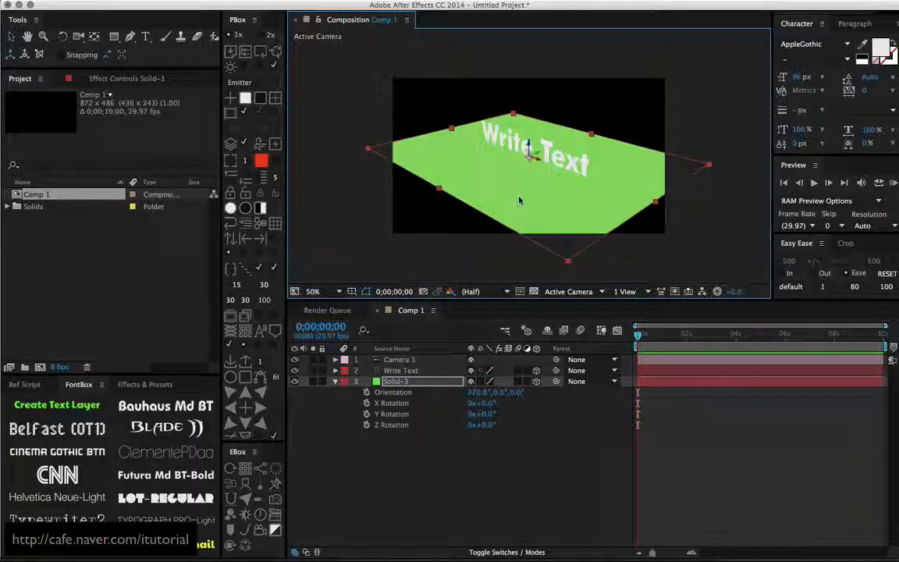
key(c)
drag(525, 199, 538, 174)
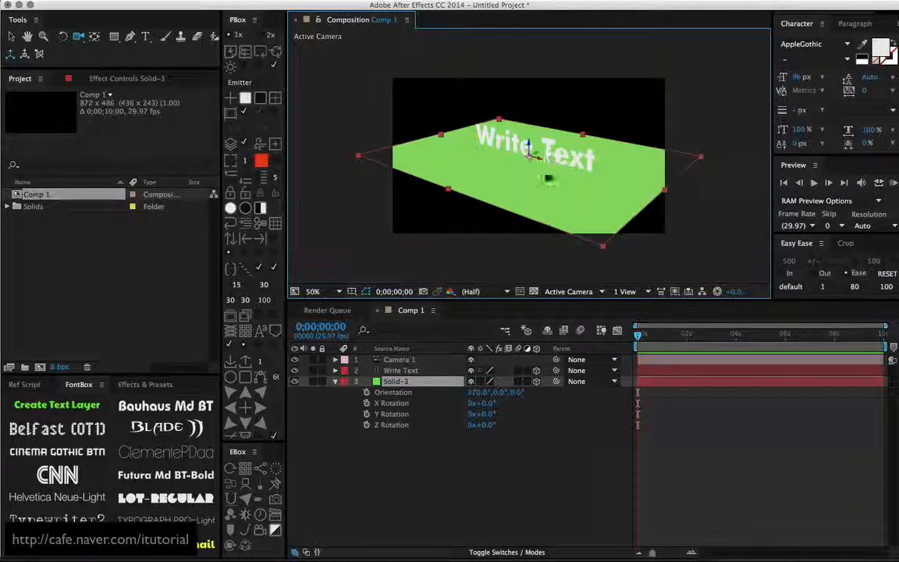
- Collapse the green solid's rotation properties and select the text layer with the Selection tool
click(343, 411)
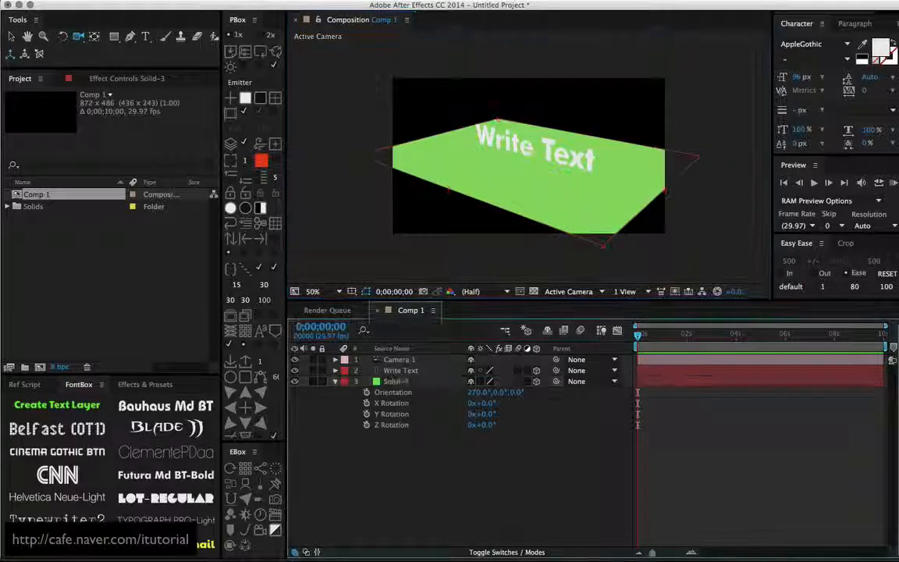
click(336, 381)
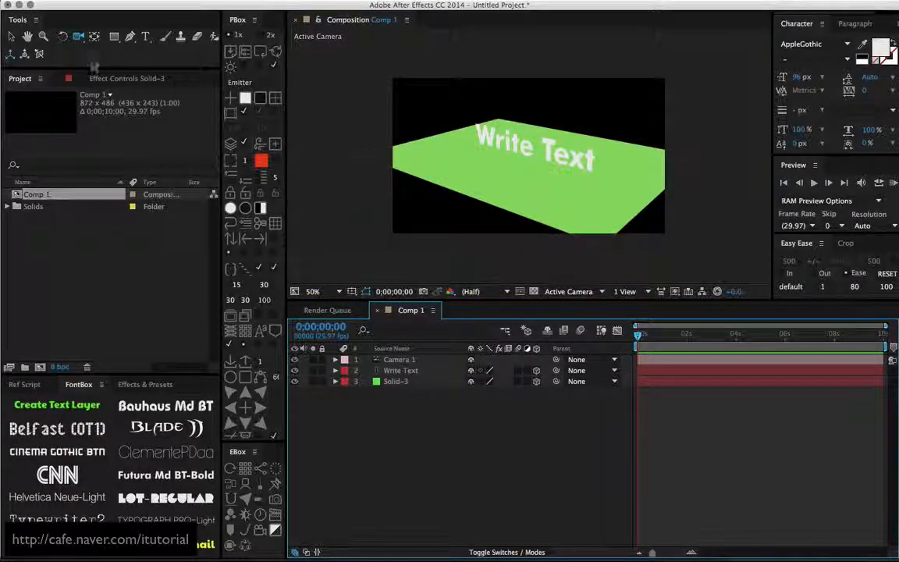
click(12, 36)
click(394, 370)
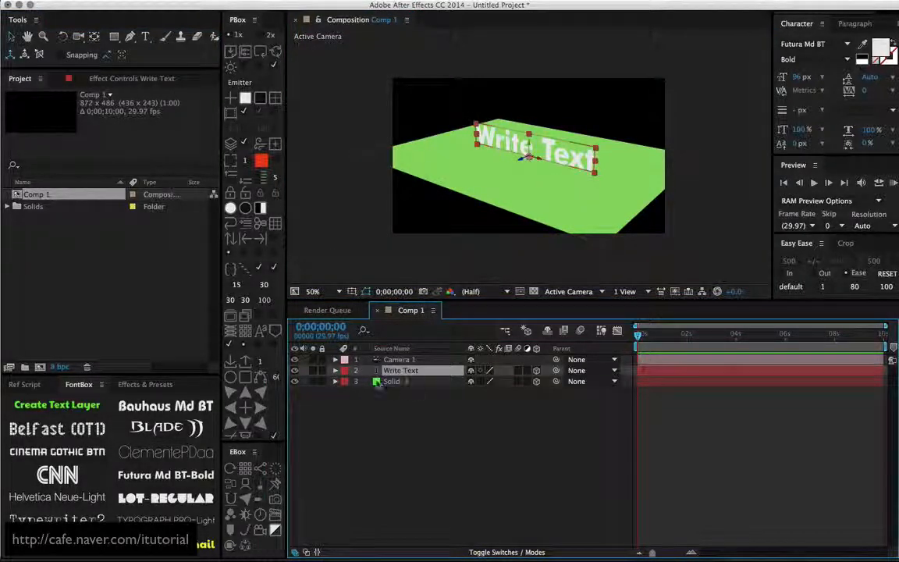
- Duplicate the text layer, place the copy beneath the original, and flip it vertically by setting its Y scale to -100
key(super+d)
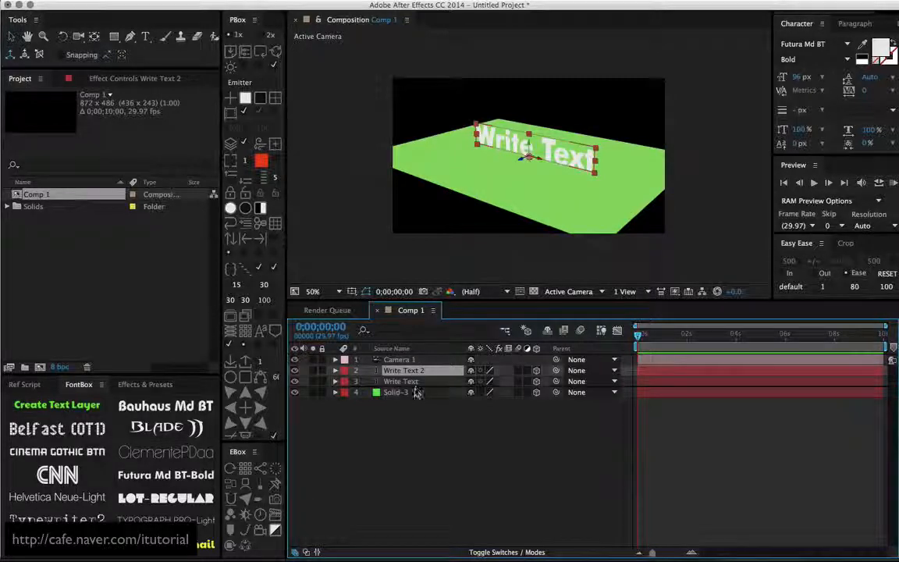
drag(418, 393, 418, 392)
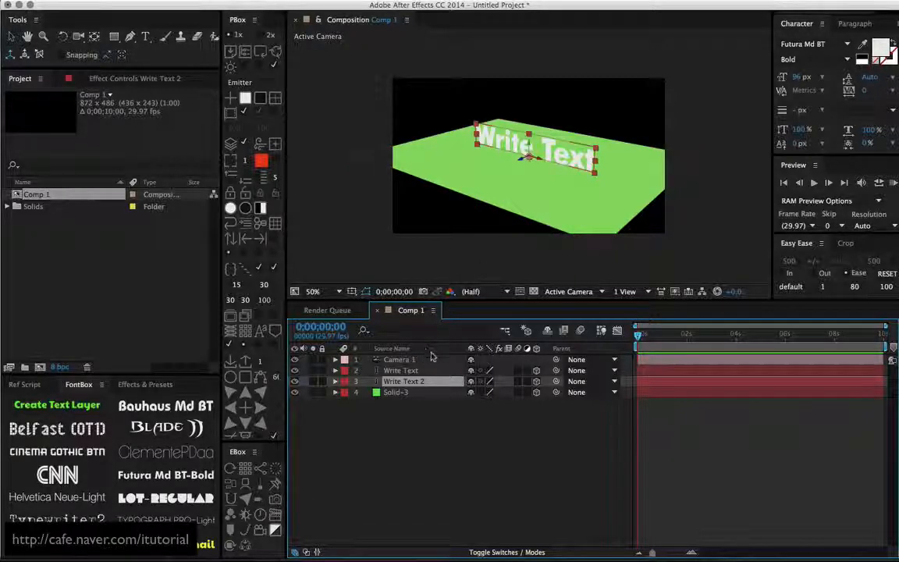
key(s)
click(511, 392)
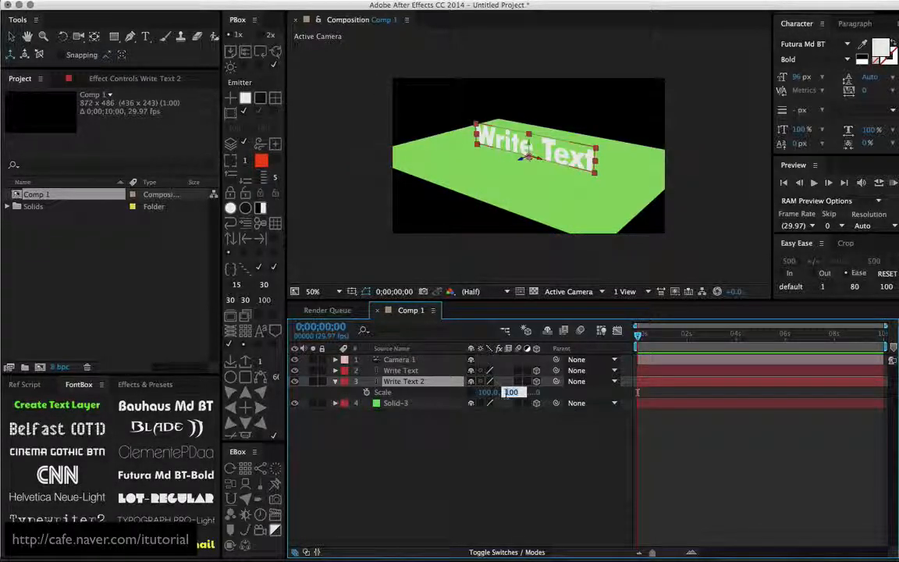
text(-100)
key(Return)
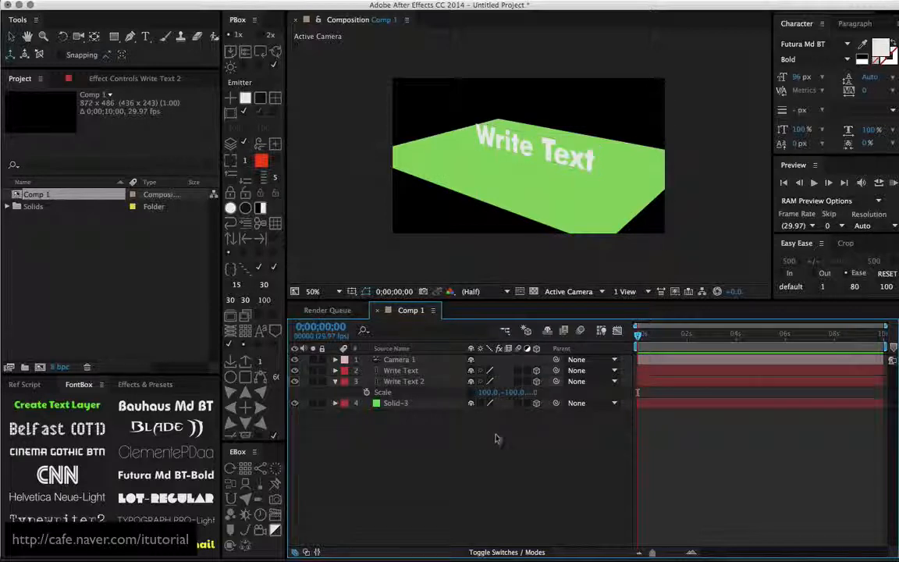
click(495, 436)
- Hide the green solid and mask the flipped text copy with a rectangle that cuts off its lower part
click(294, 403)
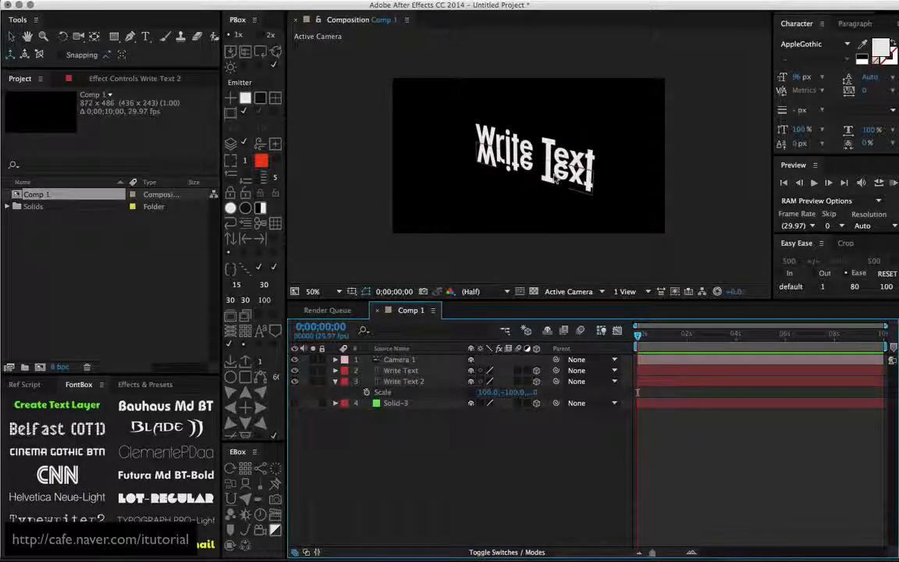
click(411, 382)
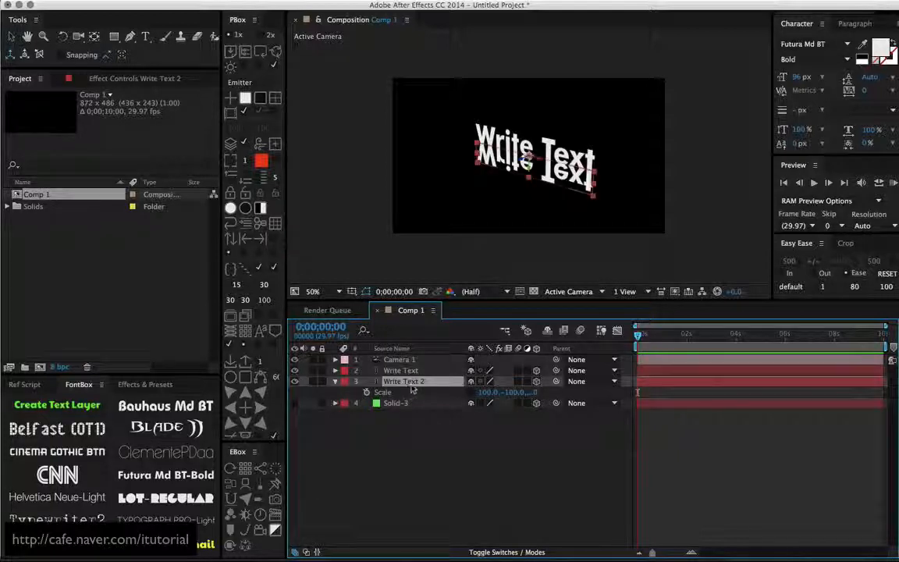
double_click(114, 35)
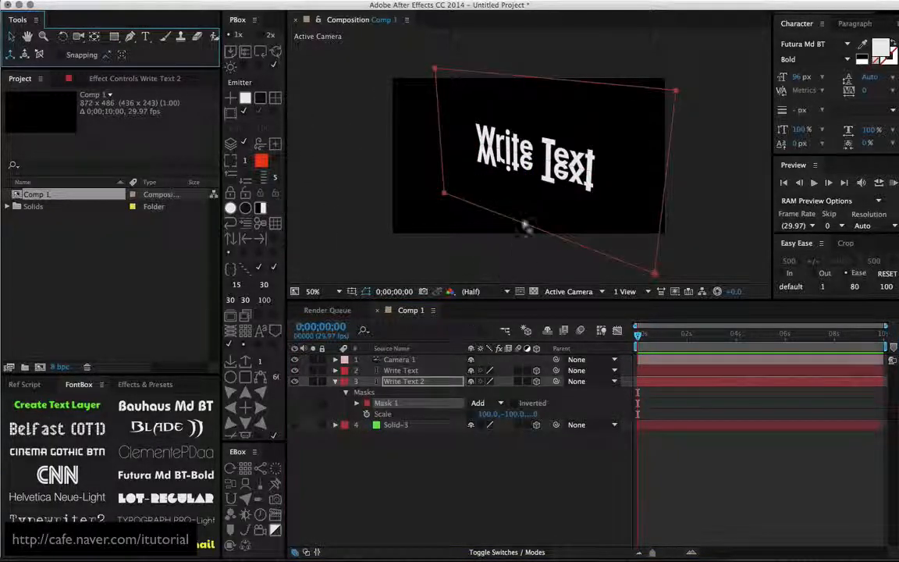
click(527, 227)
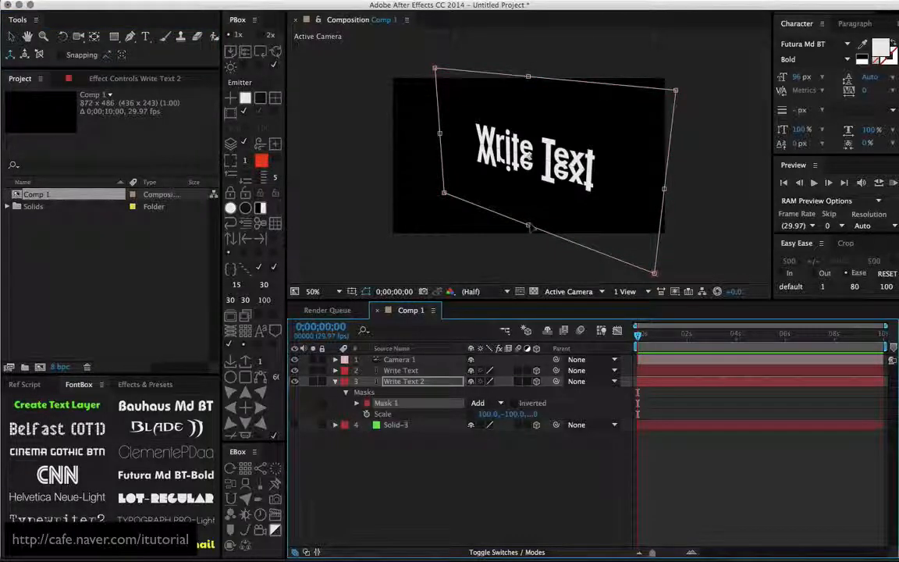
drag(528, 225, 540, 174)
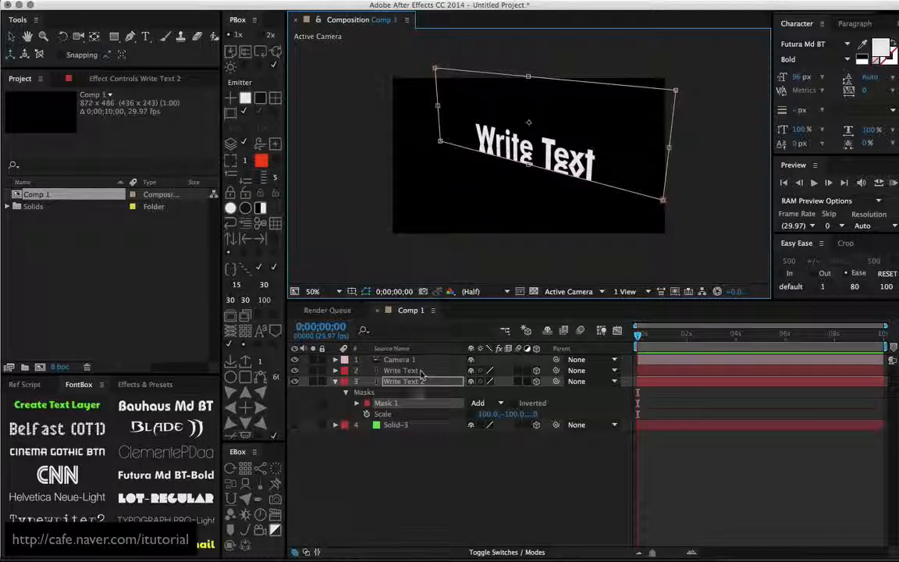
- Set the flipped text's mask feather to 0, 40 pixels and lower the layer's opacity to 59%
key(f)
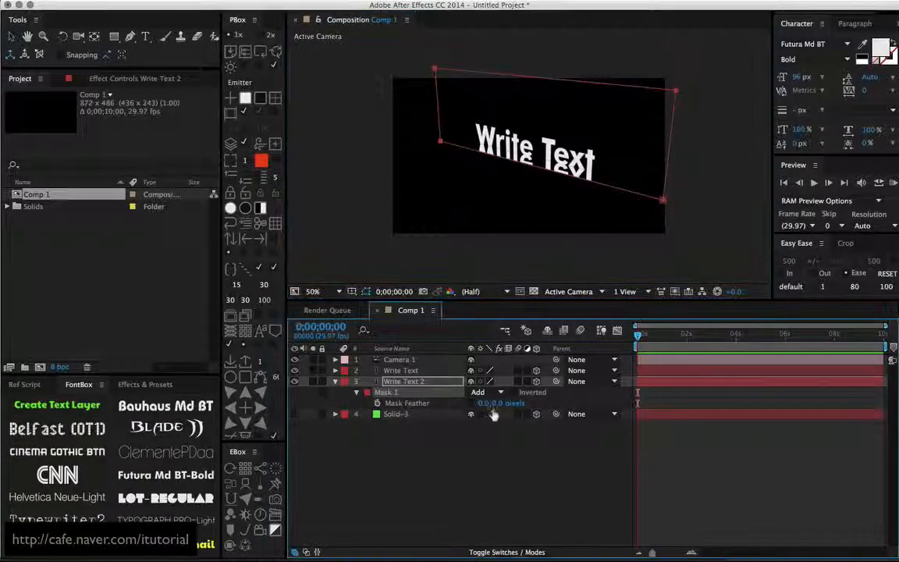
drag(498, 402, 526, 400)
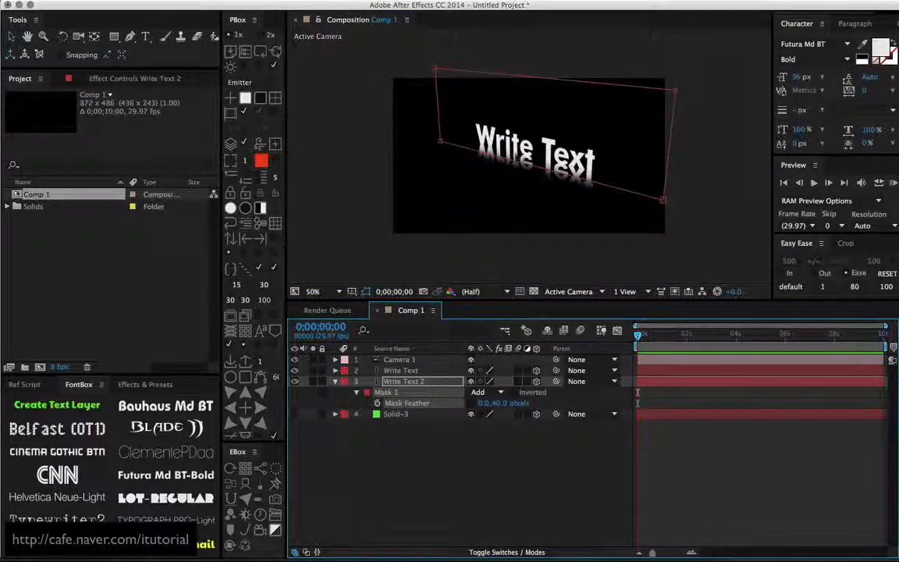
key(t)
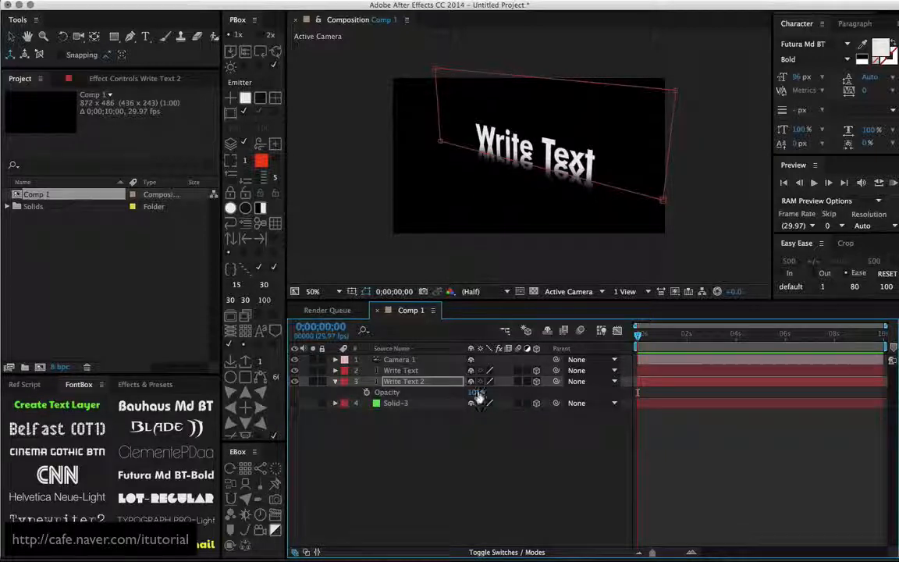
drag(462, 395, 458, 393)
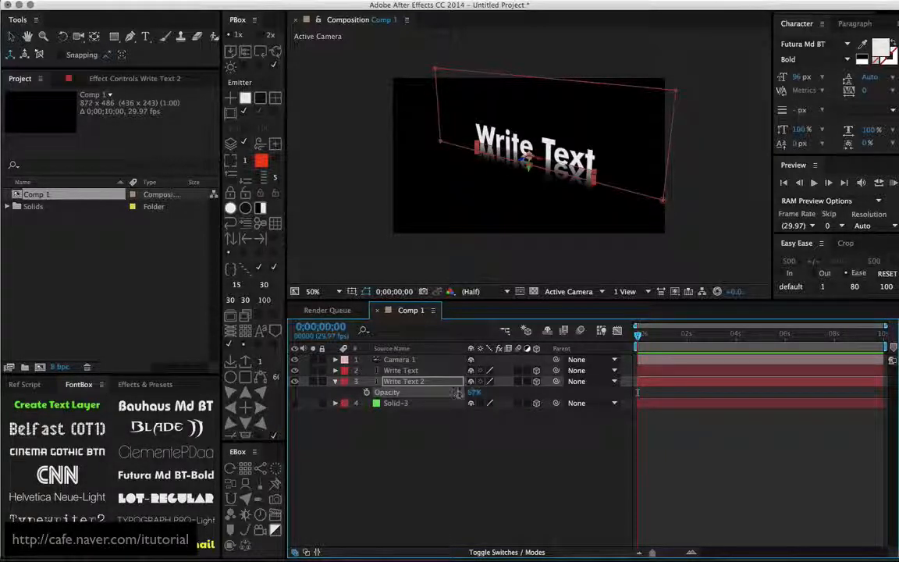
click(420, 441)
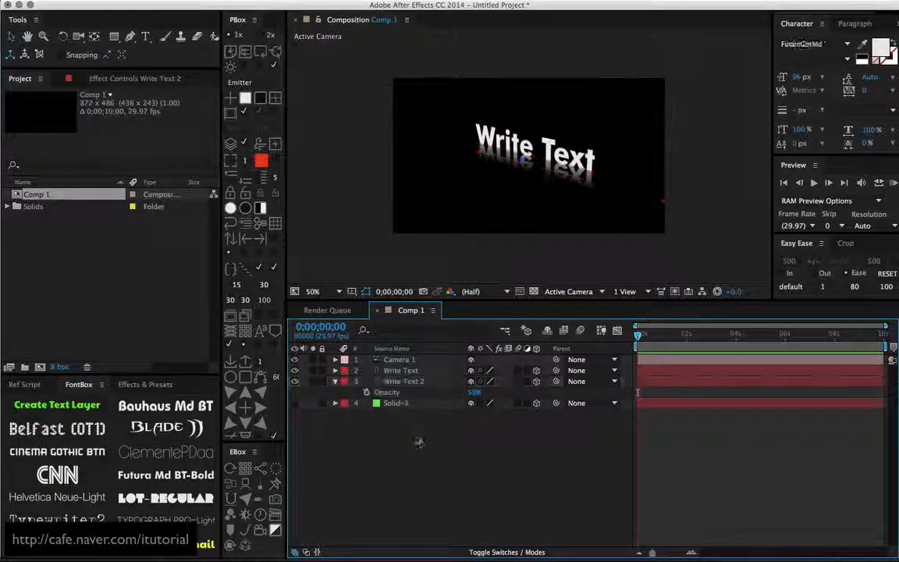
click(335, 382)
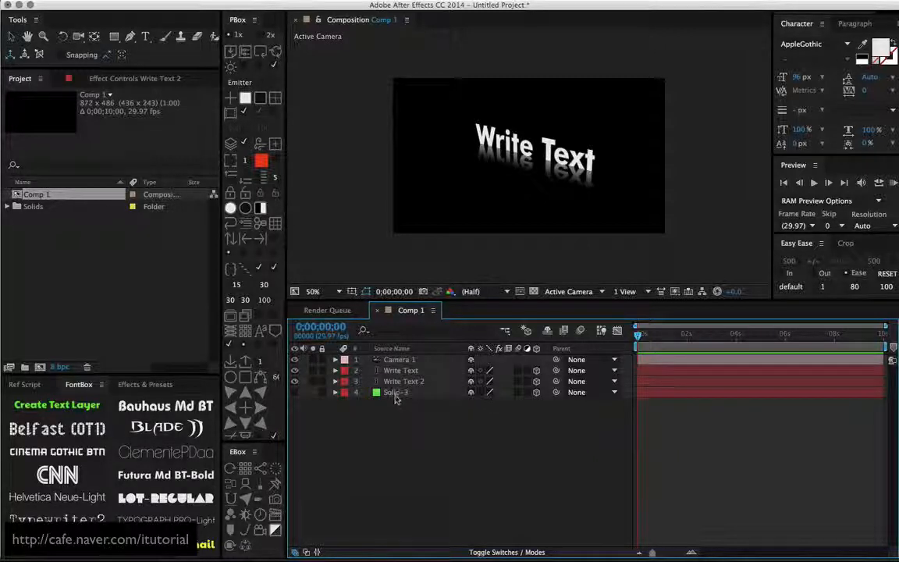
- Show the green solid again and orbit the camera to a slightly lower angle on the text and floor
click(394, 392)
click(294, 392)
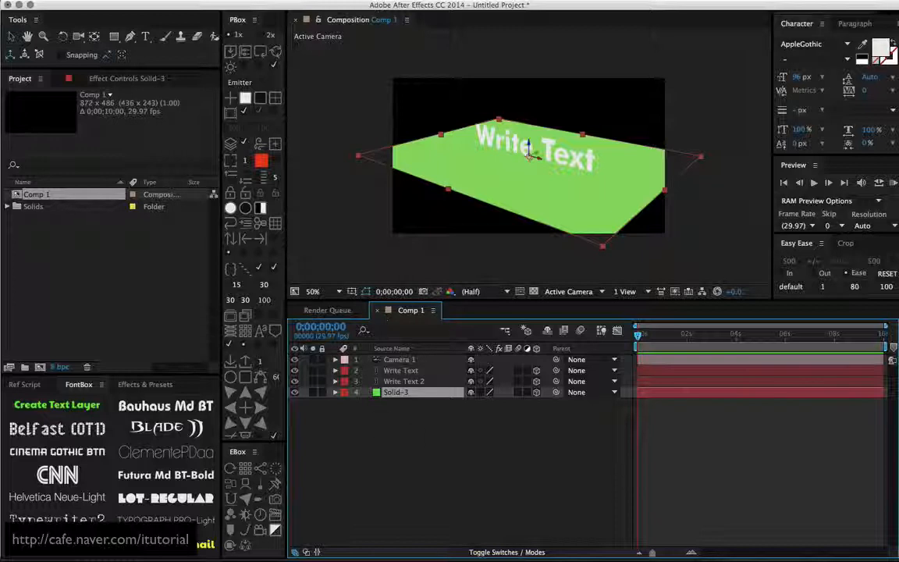
click(407, 418)
click(411, 382)
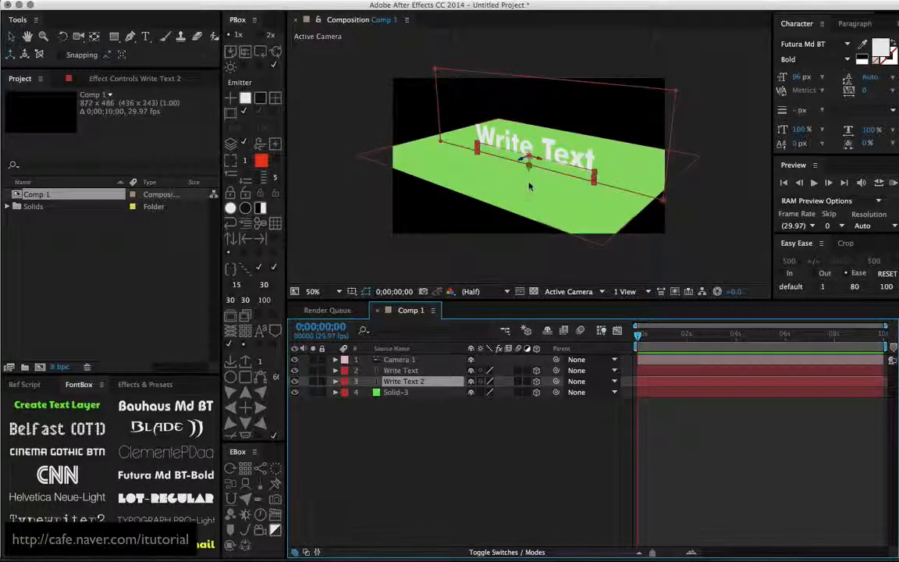
key(c)
mouse_move(524, 182)
mouse_down()
mouse_move(539, 149)
mouse_move(517, 195)
mouse_up()
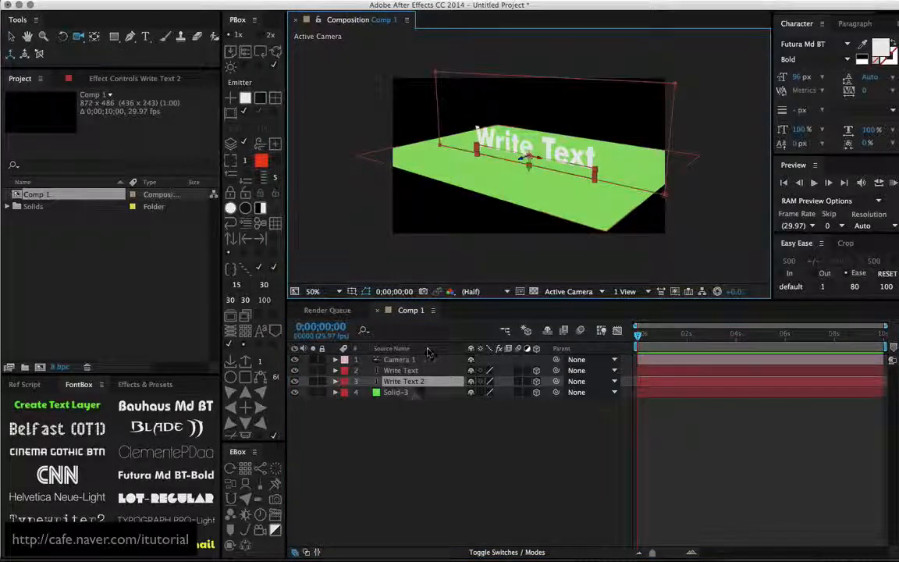
- Try placing the green solid between the text and its flipped copy in the layer stack, and return it beneath both
drag(410, 393, 406, 381)
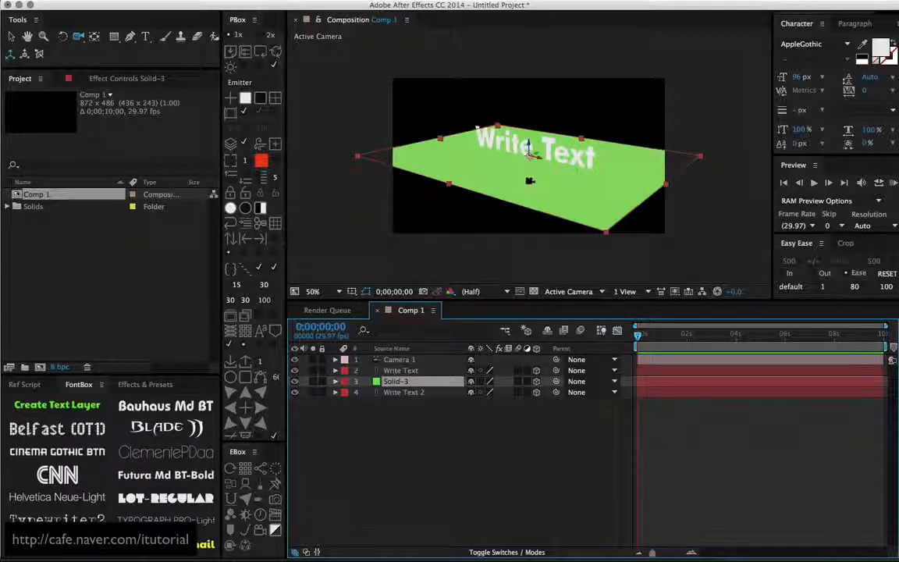
mouse_move(525, 162)
mouse_down()
mouse_move(537, 144)
mouse_move(526, 171)
mouse_move(530, 153)
mouse_up()
drag(395, 381, 398, 400)
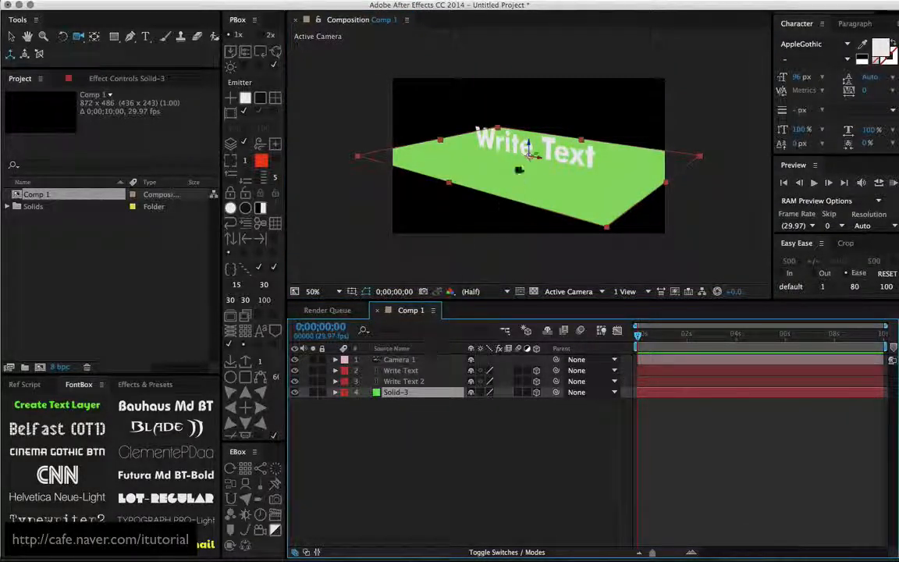
click(411, 381)
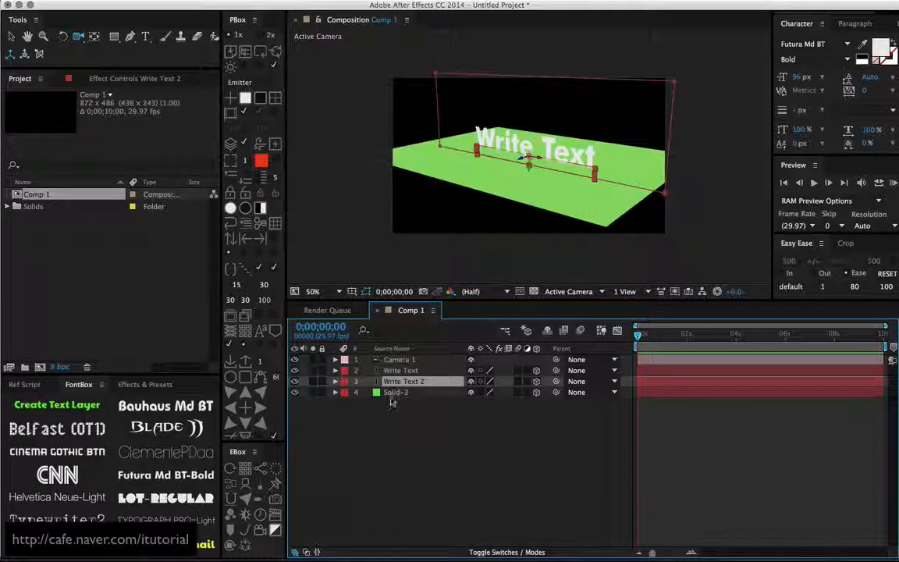
click(396, 403)
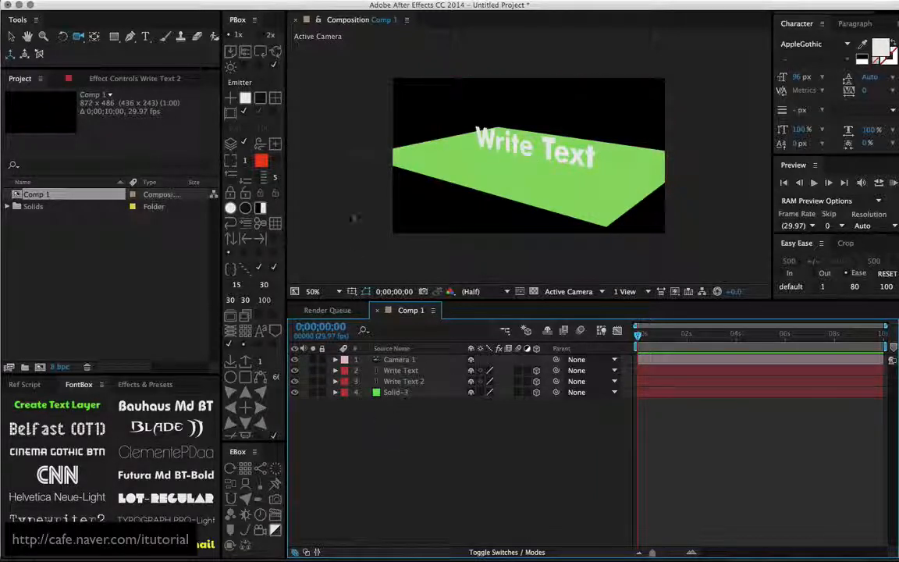
- Add an adjustment layer and place it between the flipped text copy and the green solid in the layer stack
click(231, 3)
mouse_move(234, 7)
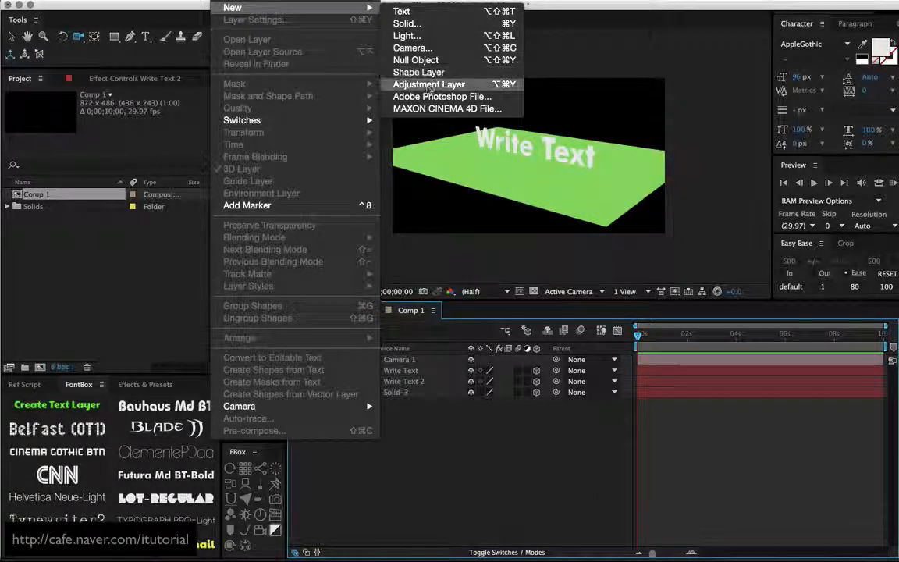
click(427, 88)
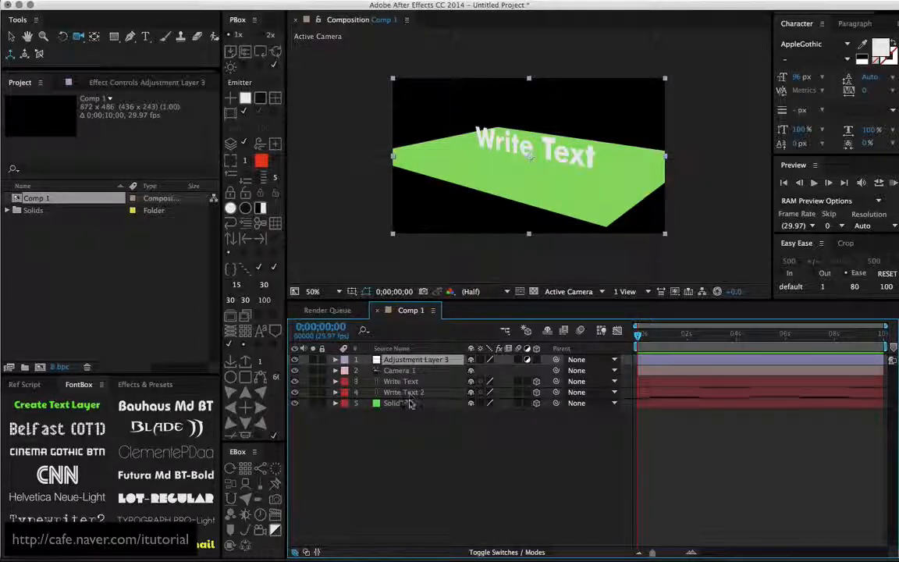
drag(369, 360, 409, 412)
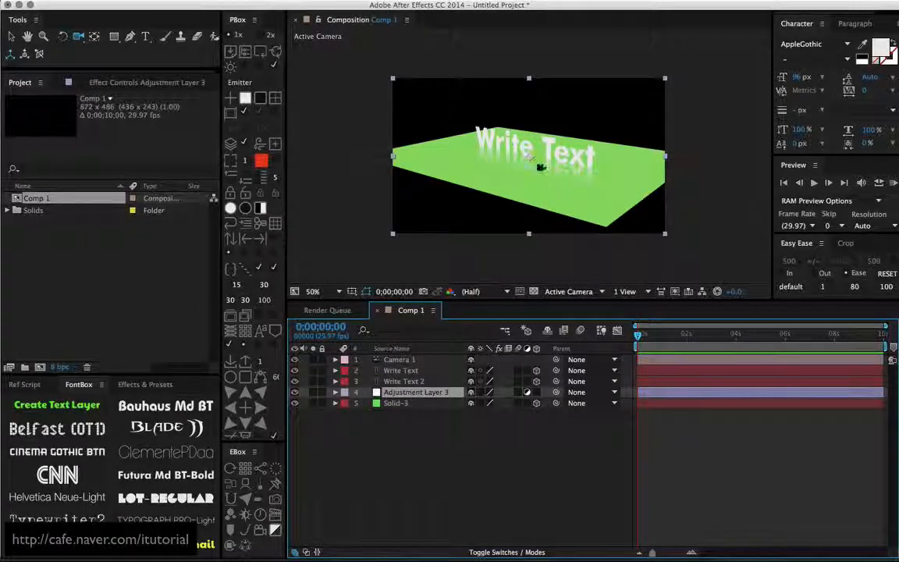
scroll(541, 167, up, 1)
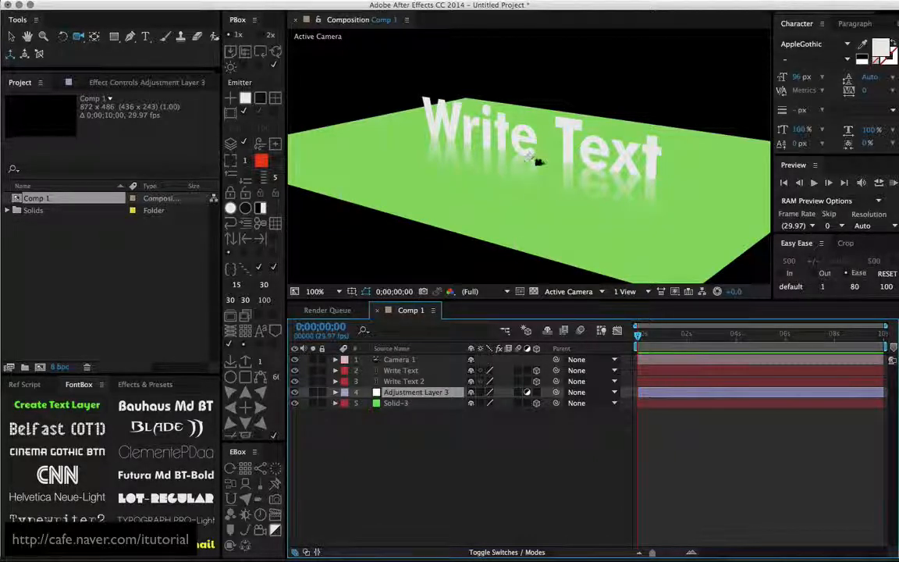
drag(545, 160, 533, 165)
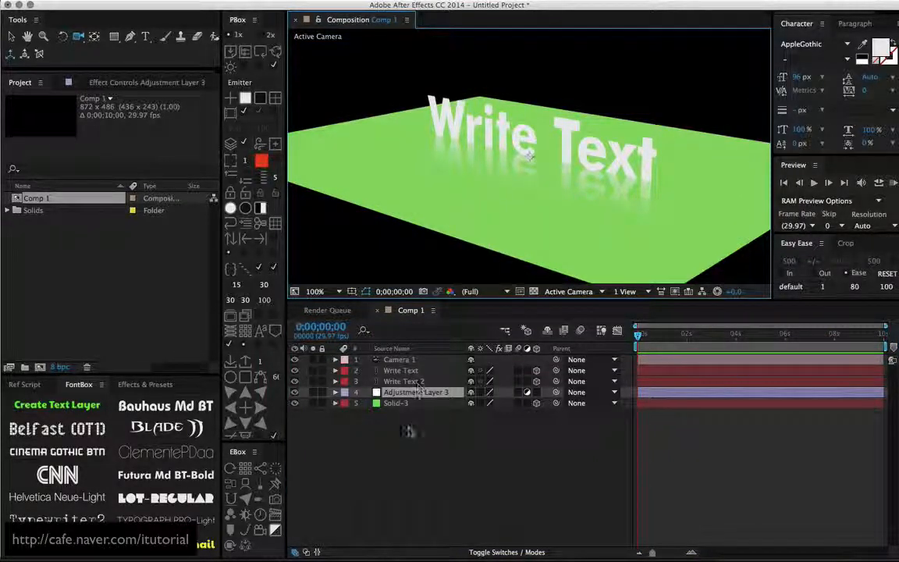
click(410, 429)
- Duplicate the flipped text layer and move the copy along its X axis, away from the main text toward the floor's left side
click(418, 383)
key(super+d)
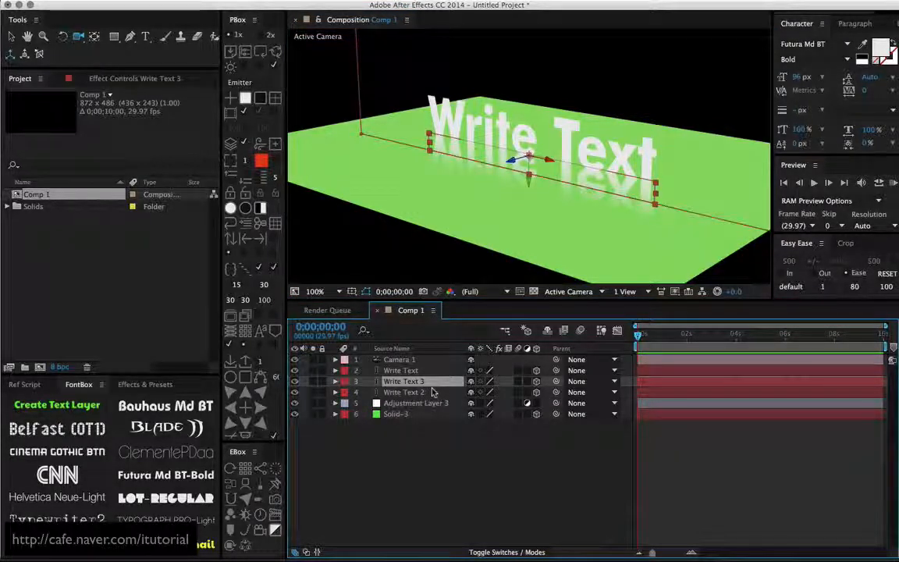
key(v)
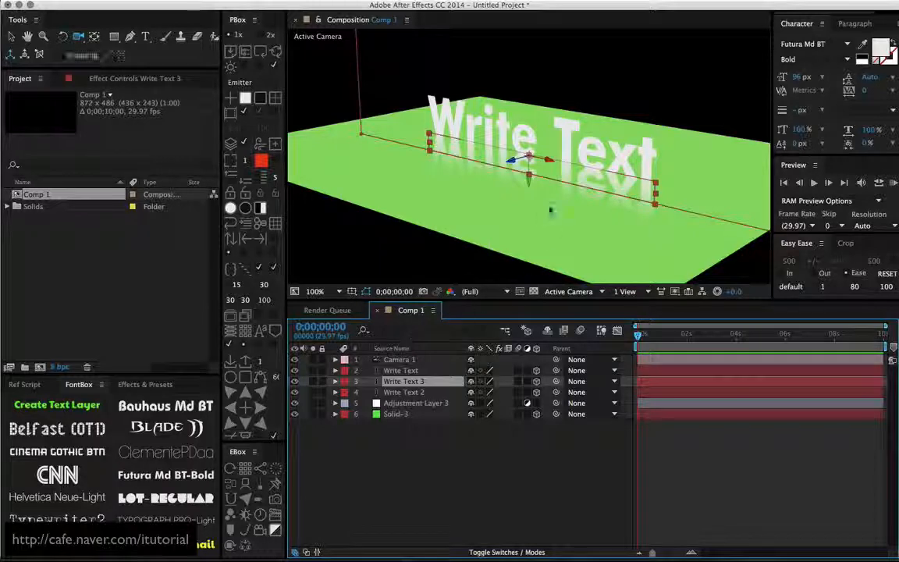
drag(550, 164, 370, 130)
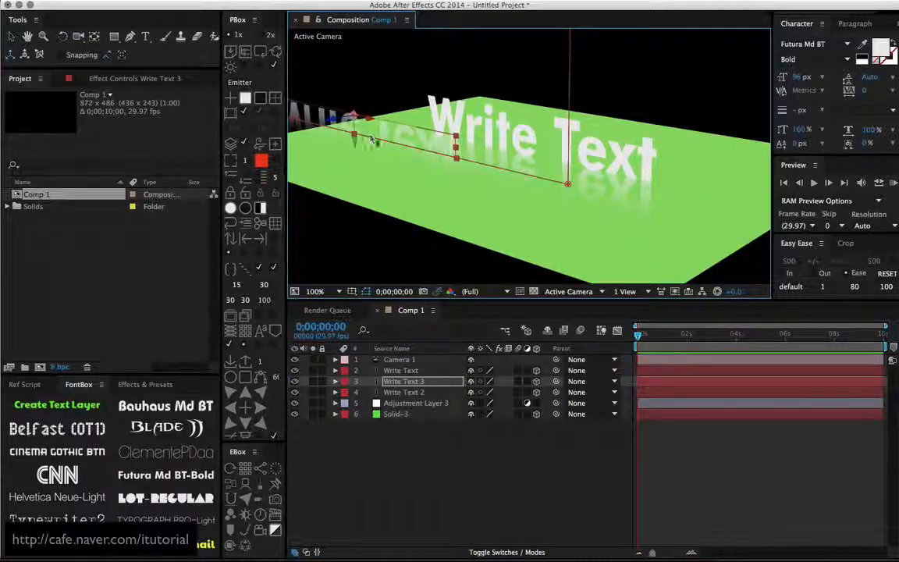
click(418, 432)
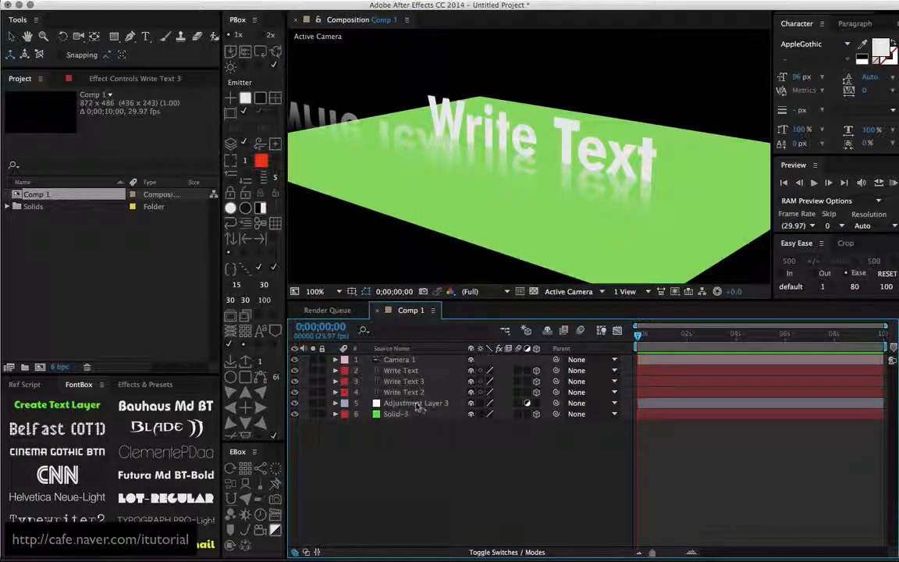
- Try the adjustment layer above Write Text 2, and return it to its place directly over the green solid
drag(419, 406, 441, 387)
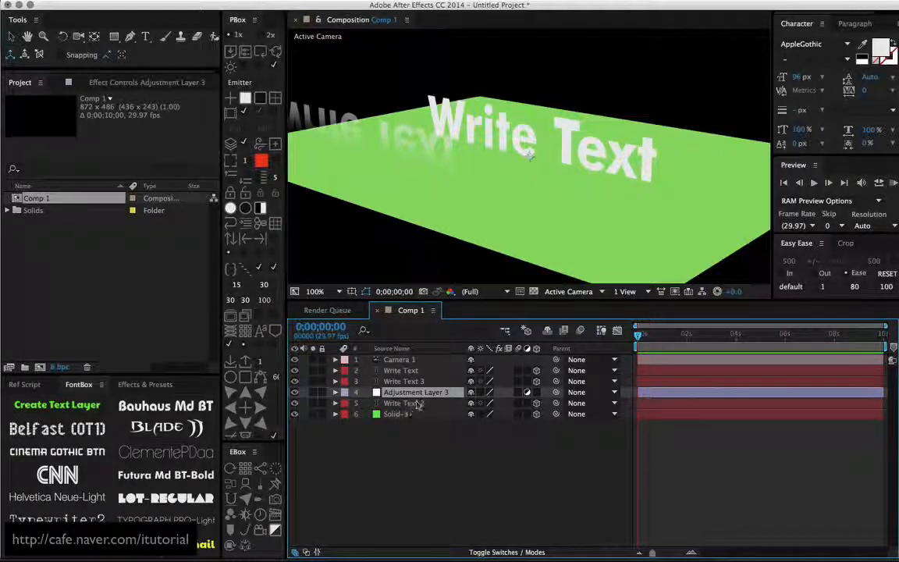
drag(419, 404, 421, 410)
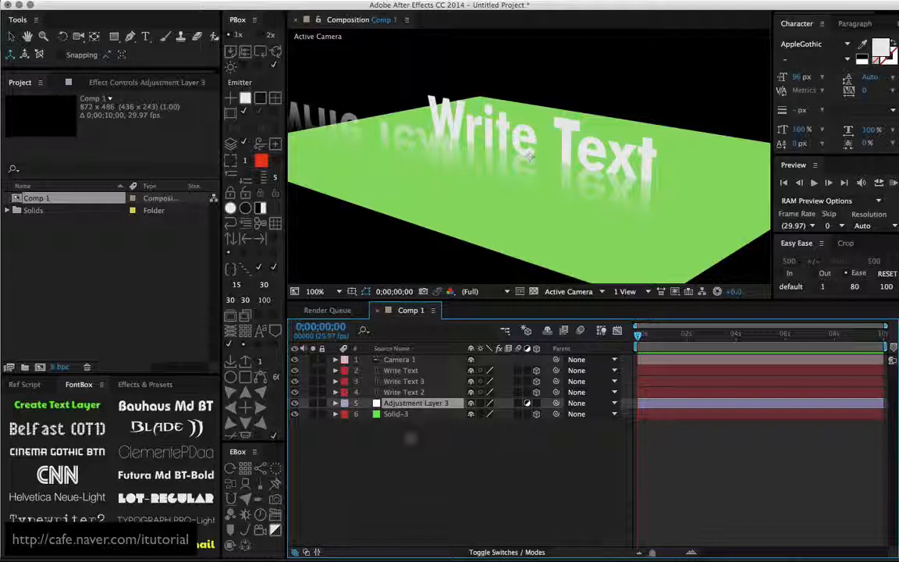
- Create a pink copy of the green solid at the bottom of the layer stack, and lower it along its Z axis beneath the green floor
click(406, 414)
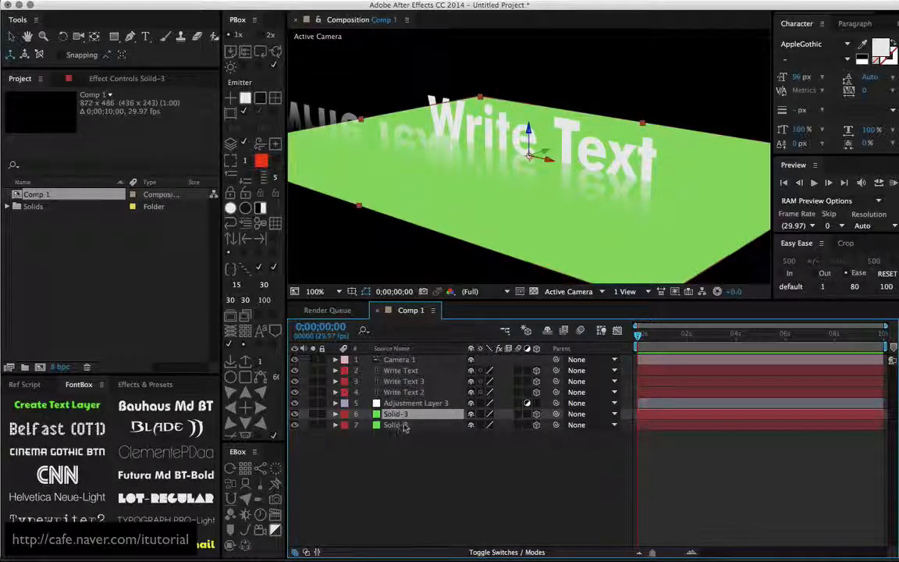
key(ctrl+d)
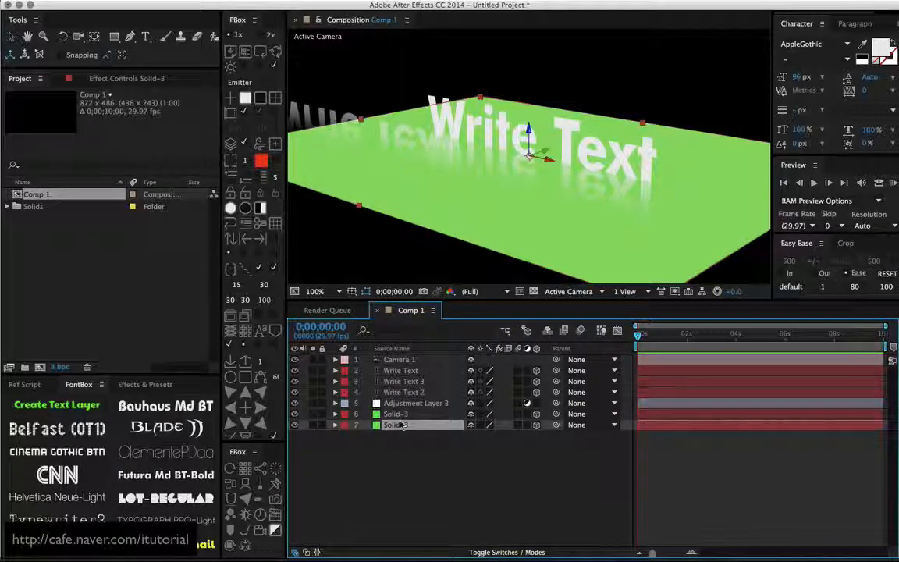
key(ctrl+shift+y)
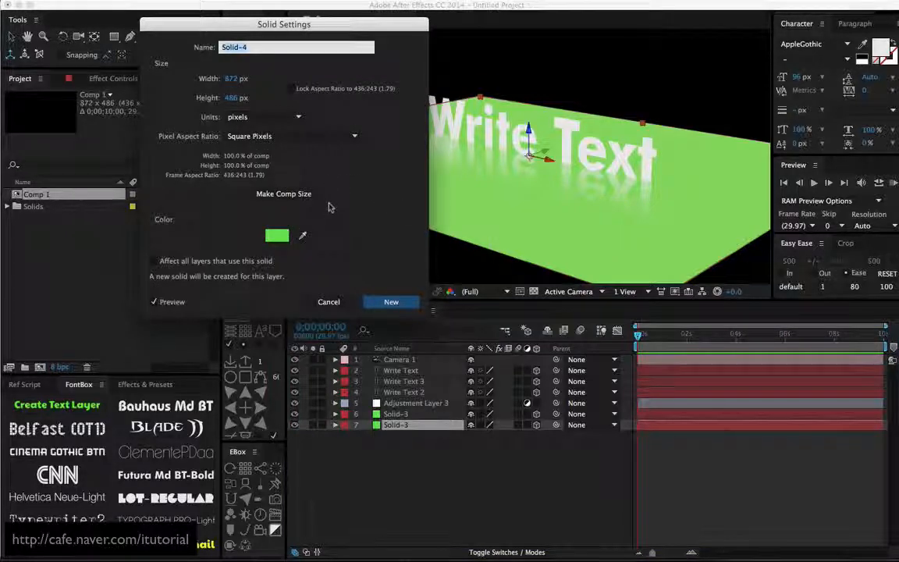
click(274, 234)
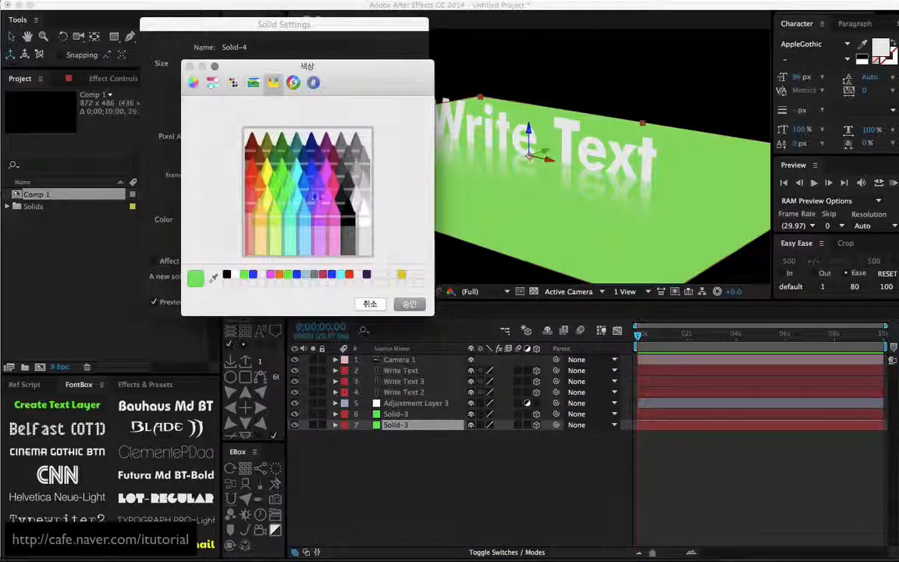
click(333, 197)
click(405, 305)
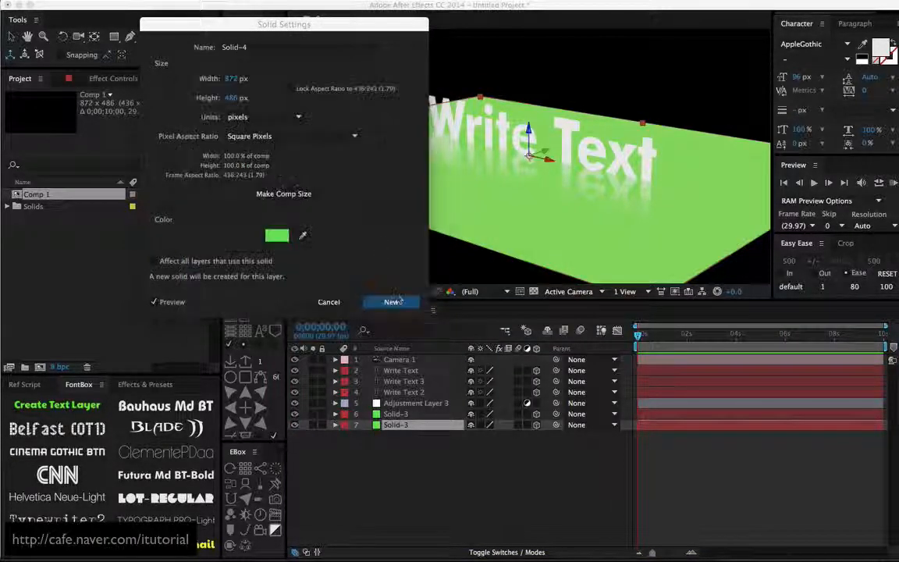
click(388, 301)
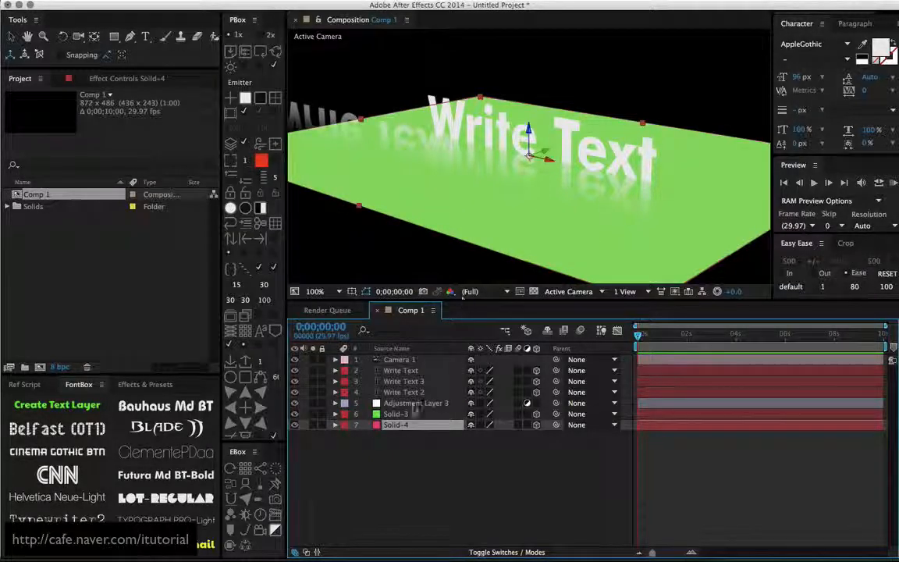
drag(531, 169, 481, 262)
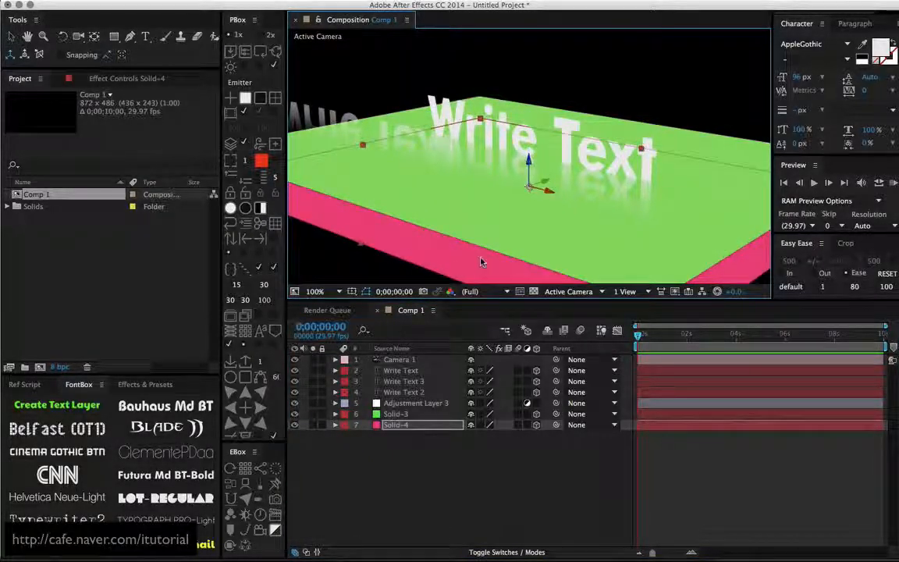
- Try placing the pink solid above the green solid in the layer stack, and return it to the bottom
click(422, 403)
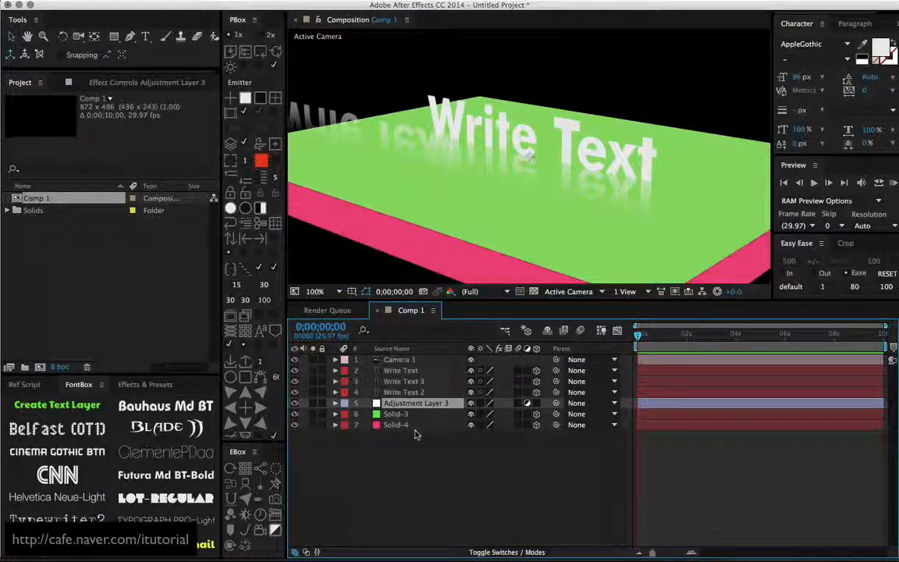
click(392, 414)
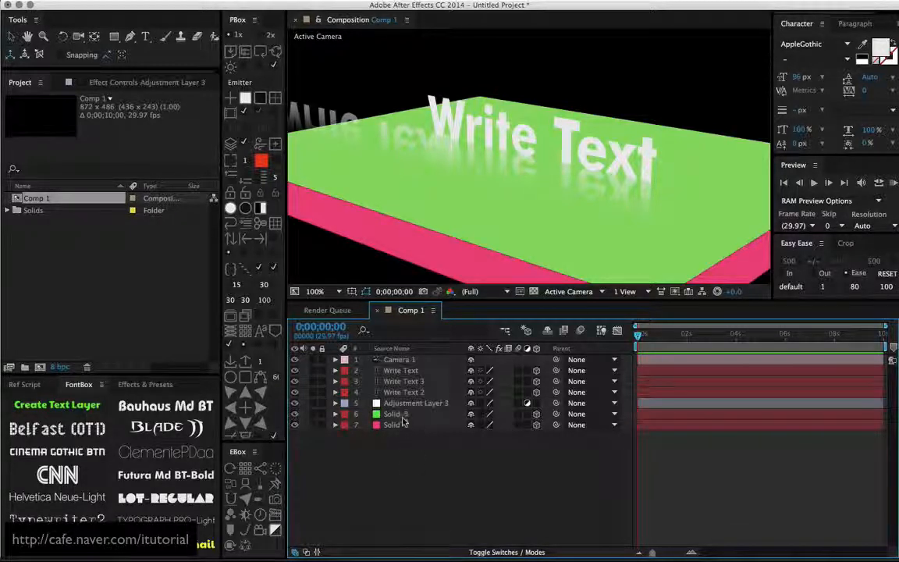
click(404, 424)
click(399, 414)
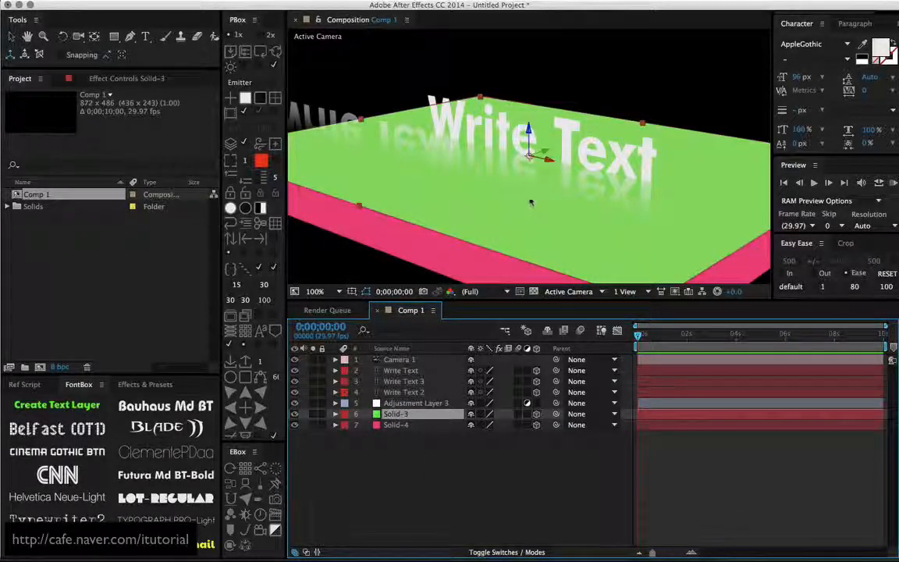
key(c)
drag(530, 188, 497, 218)
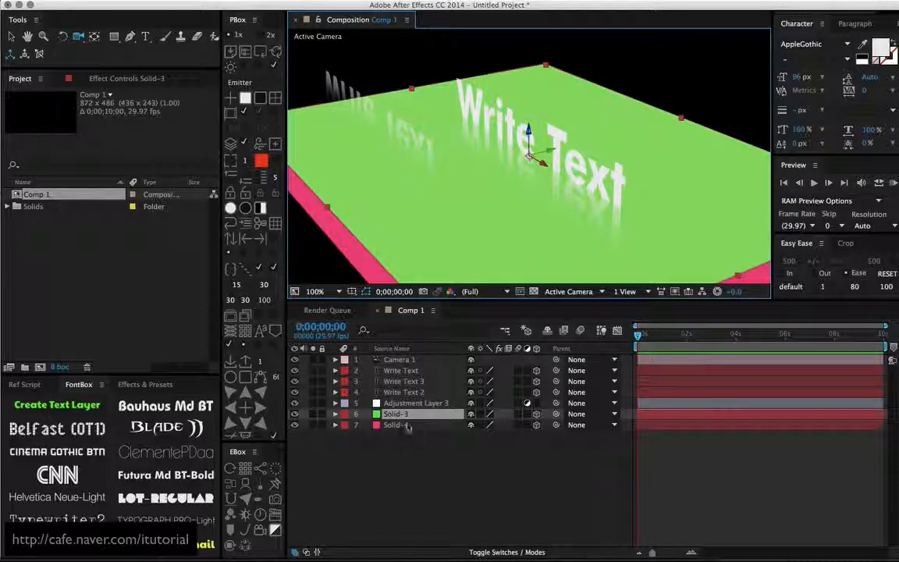
drag(407, 425, 410, 410)
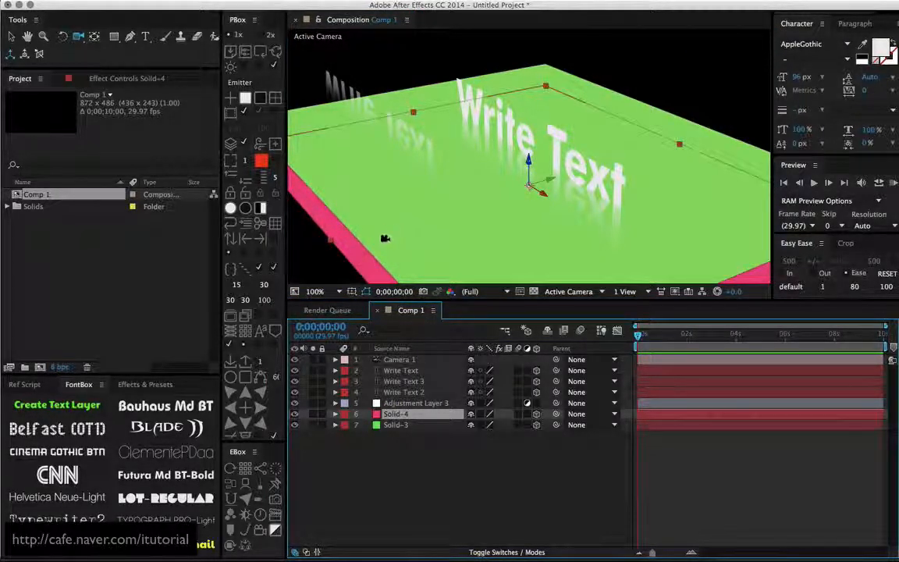
drag(405, 421, 405, 434)
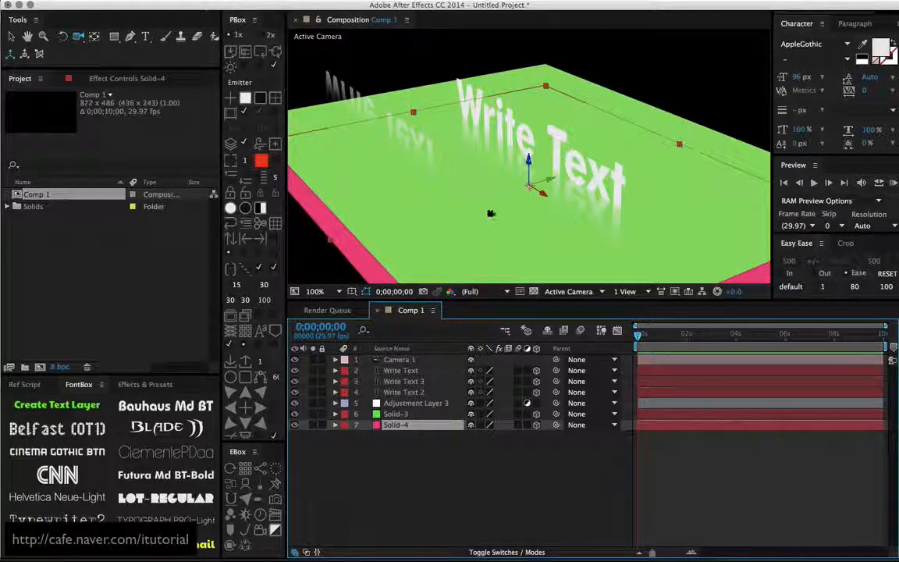
- Move the pink solid above the green solid in the layer stack, and add a second adjustment layer between the two solids
drag(490, 213, 498, 252)
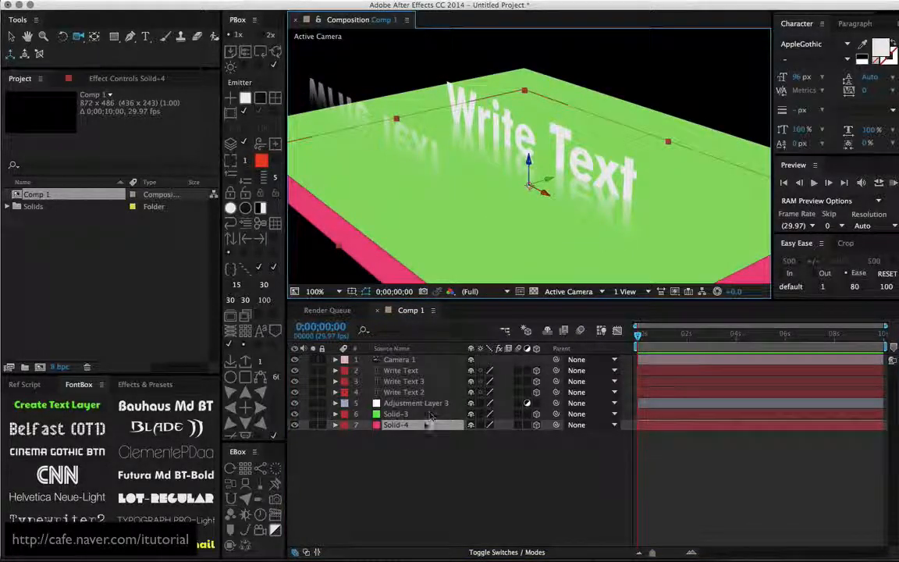
drag(405, 427, 407, 410)
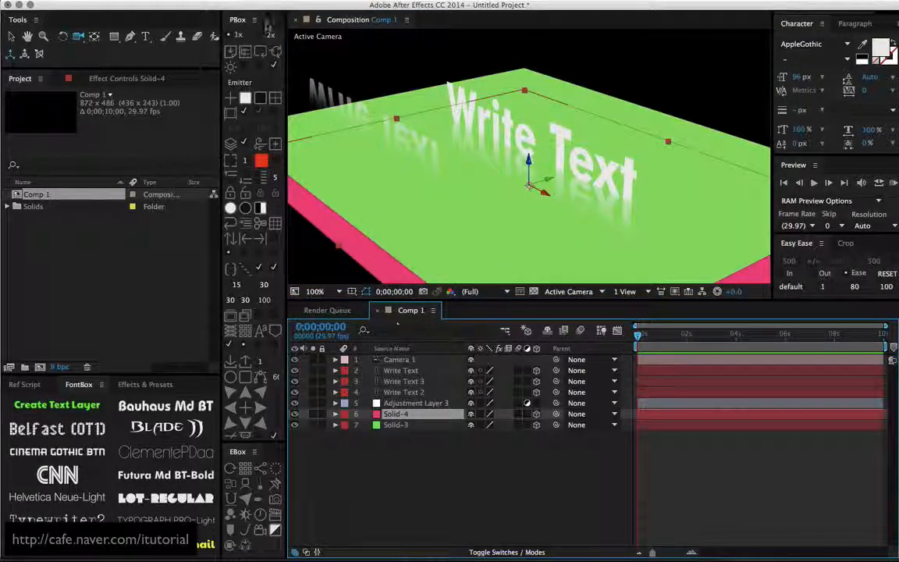
click(226, 2)
mouse_move(339, 7)
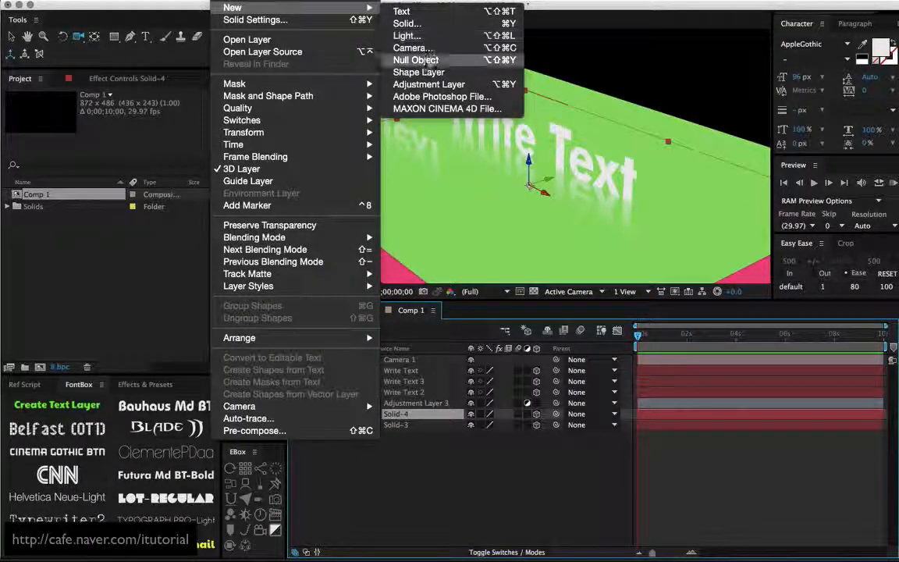
click(384, 84)
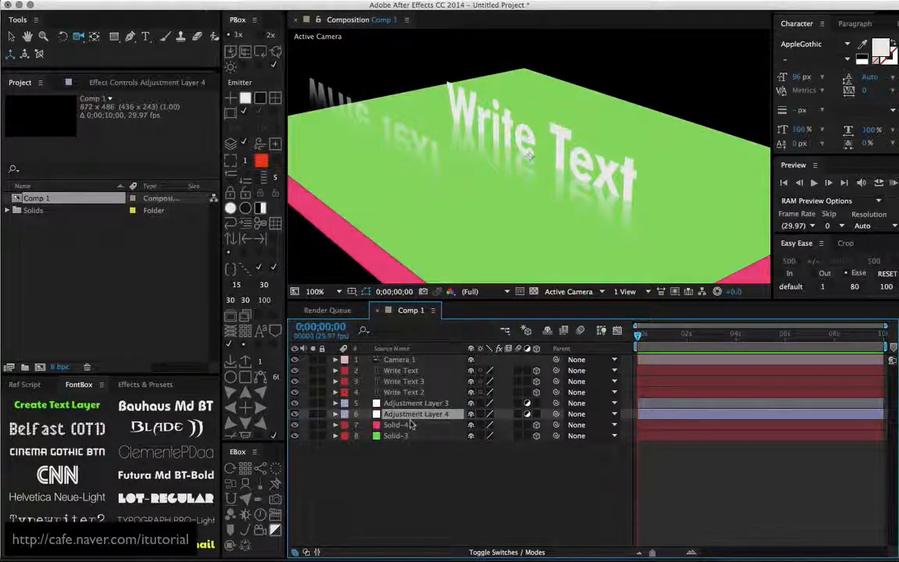
drag(412, 423, 415, 437)
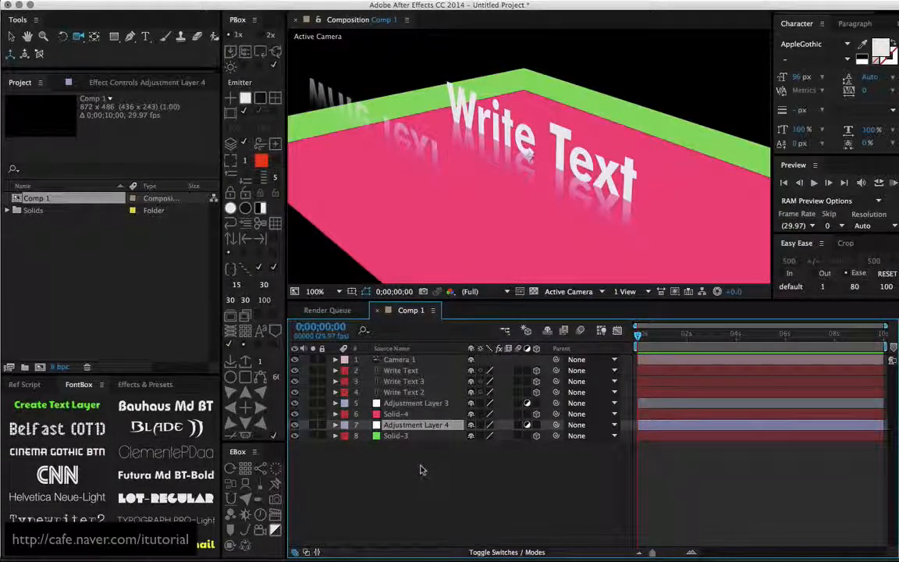
- Compare how the pink and green solids overlap from several camera angles, selecting each solid in turn
click(400, 414)
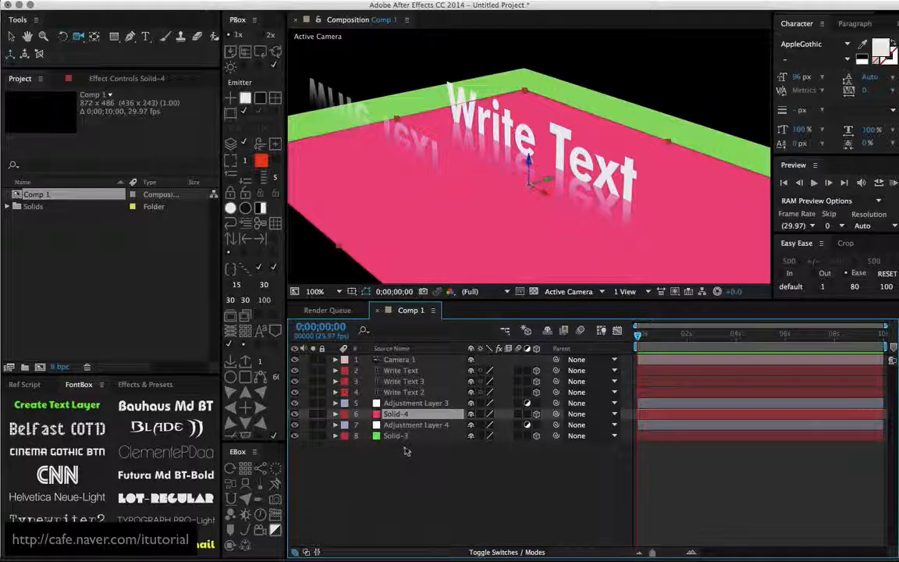
click(398, 436)
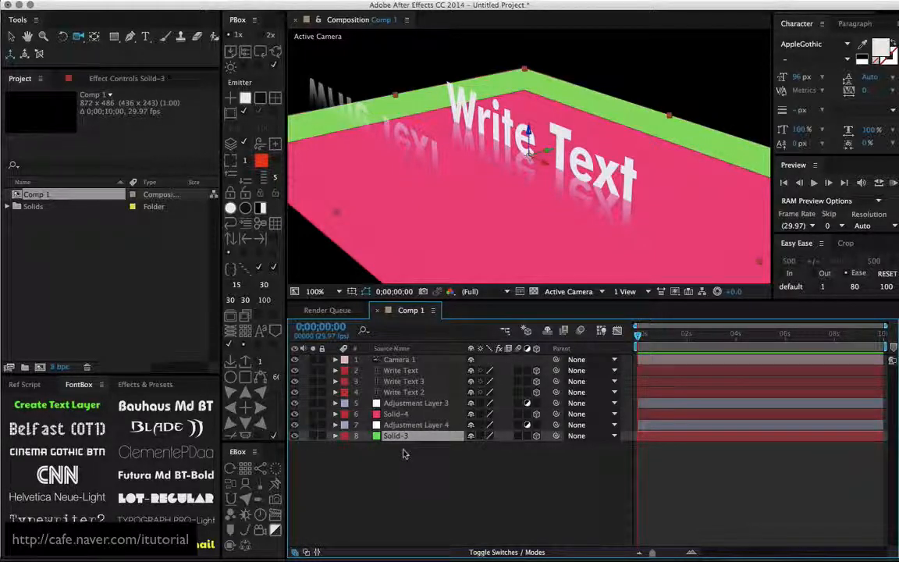
drag(488, 187, 534, 162)
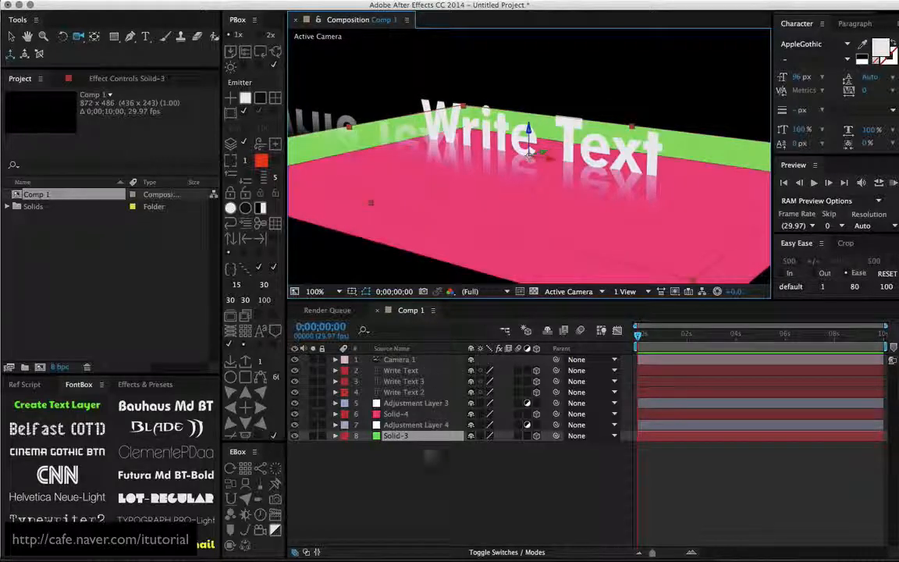
click(402, 415)
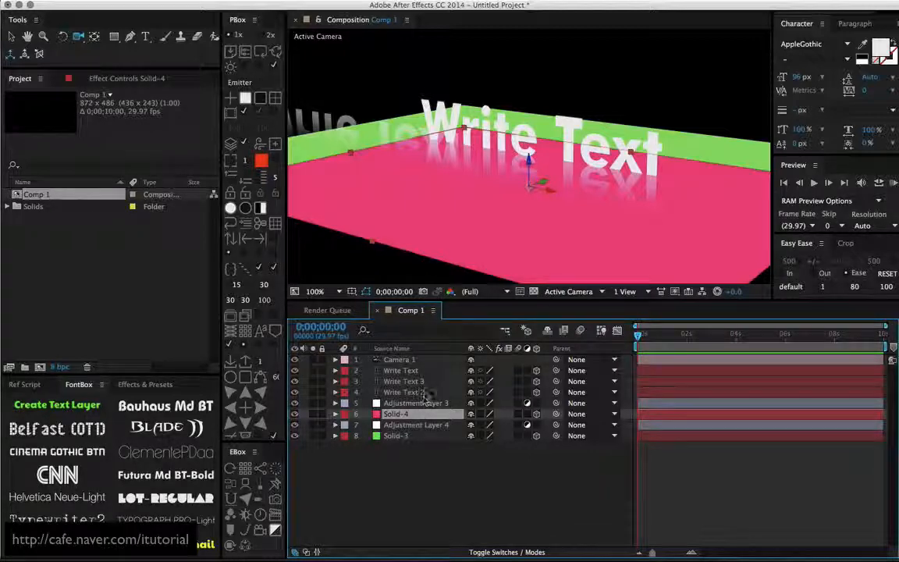
drag(538, 206, 507, 223)
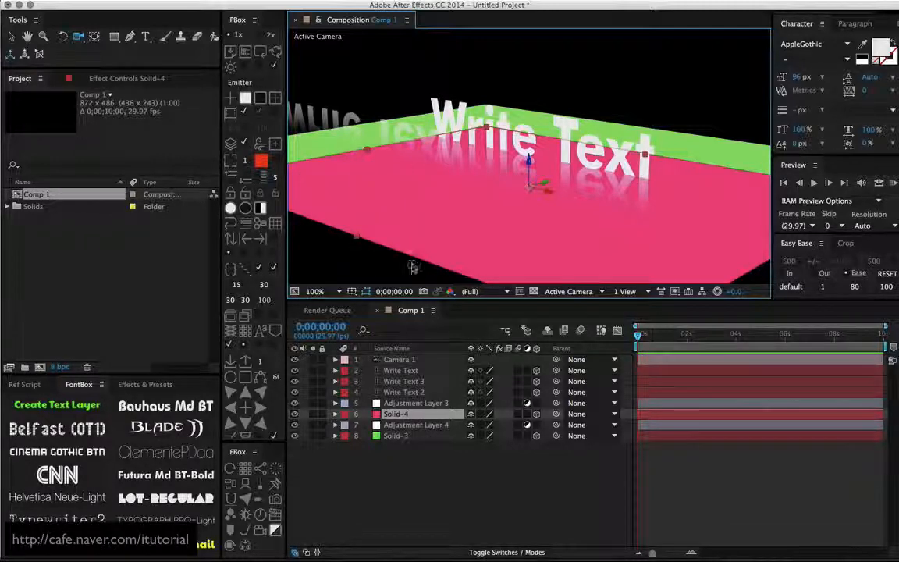
- Switch to the browser to check the Q&A post about adjustment layers and 3D layers, and return to After Effects
key(super+Tab)
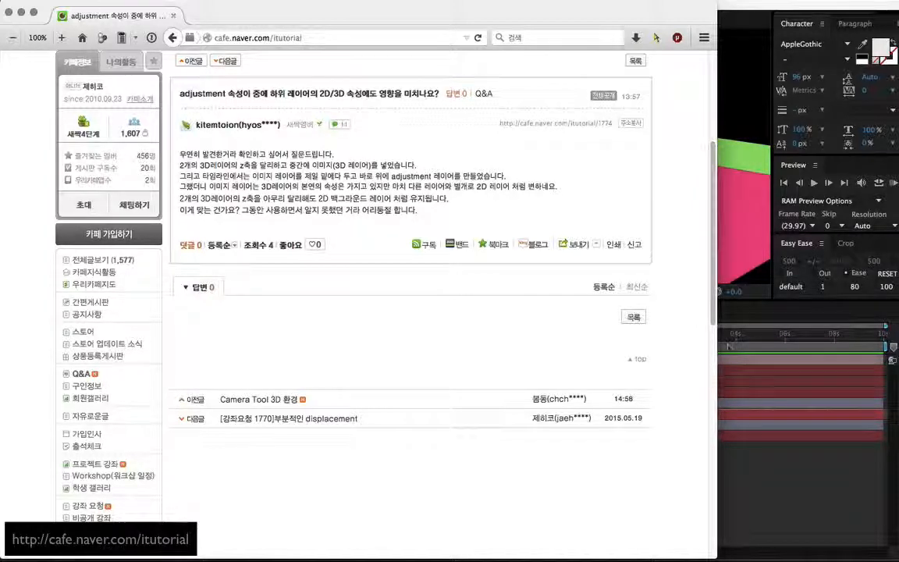
click(730, 449)
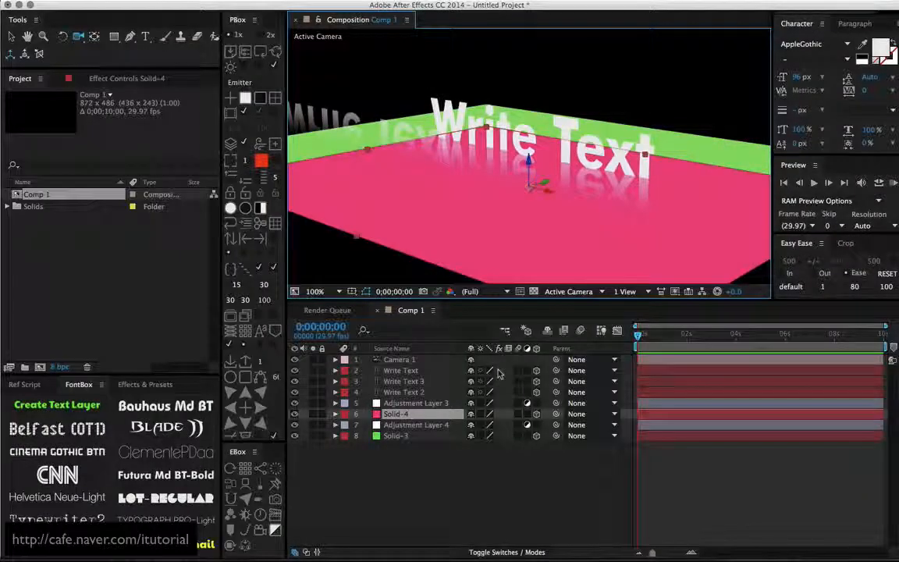